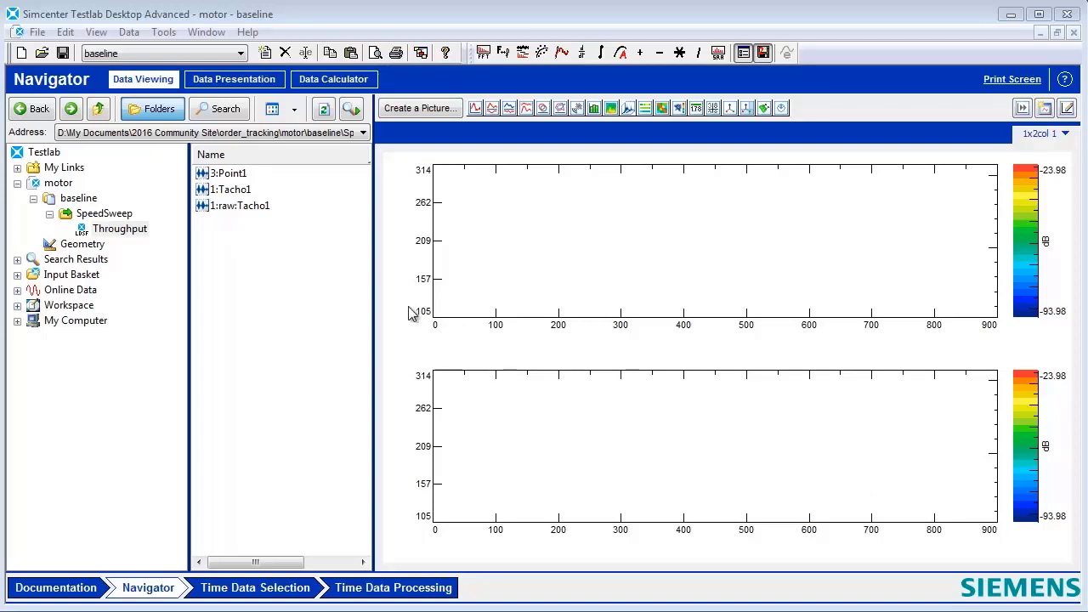
With the SpeedSweep run selected, tick Order Tracking in the Tools > Add-ins list.
{"action": "left_click", "coordinate": [102, 216]}
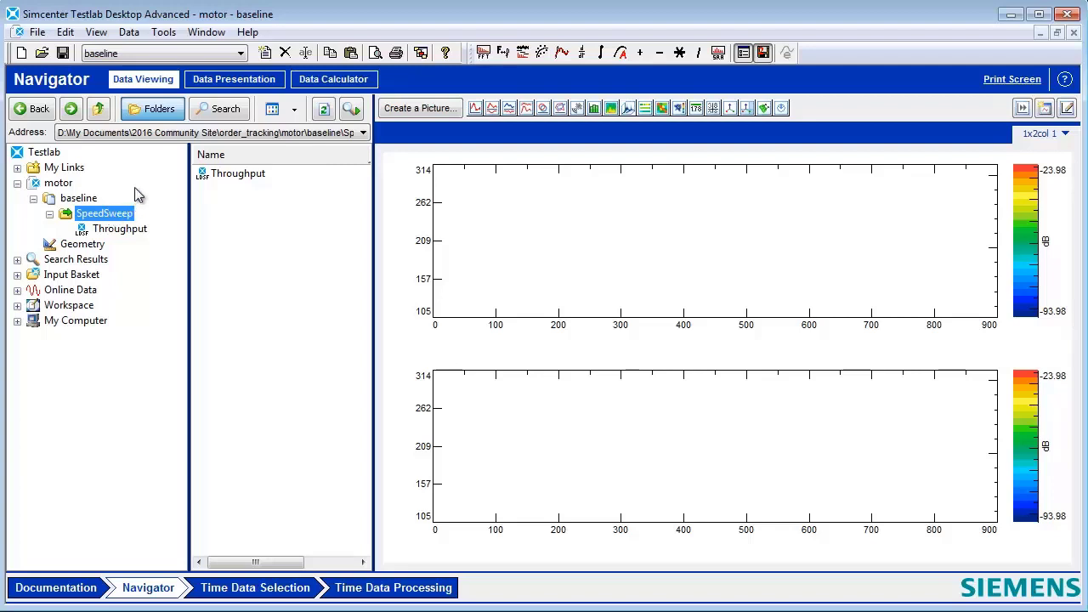
{"action": "left_click", "coordinate": [164, 32]}
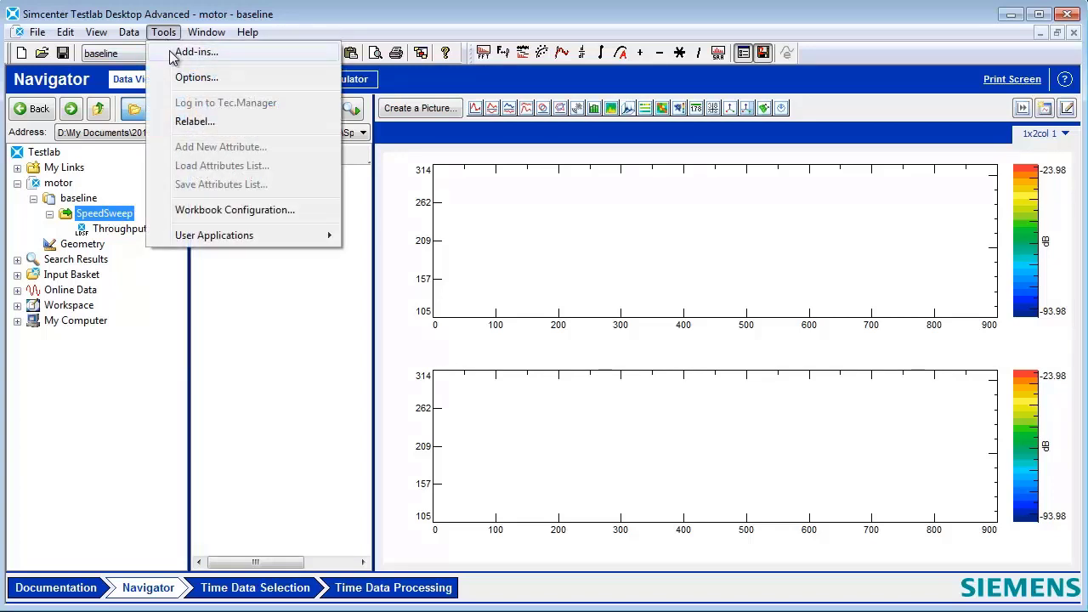
{"action": "left_click", "coordinate": [172, 51]}
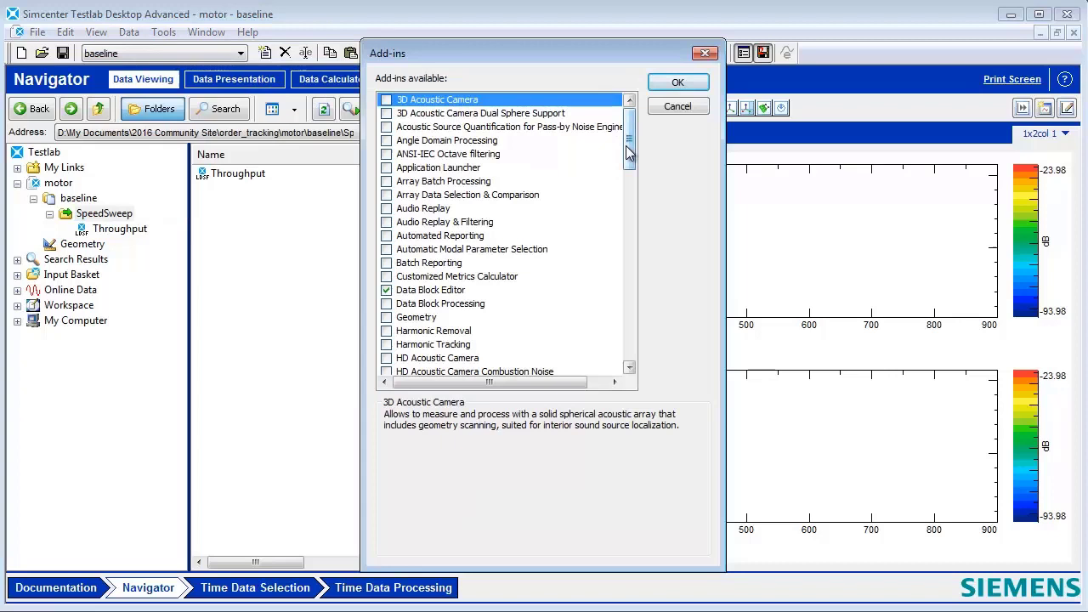
{"action": "left_click_drag", "start_coordinate": [629, 150], "coordinate": [629, 247]}
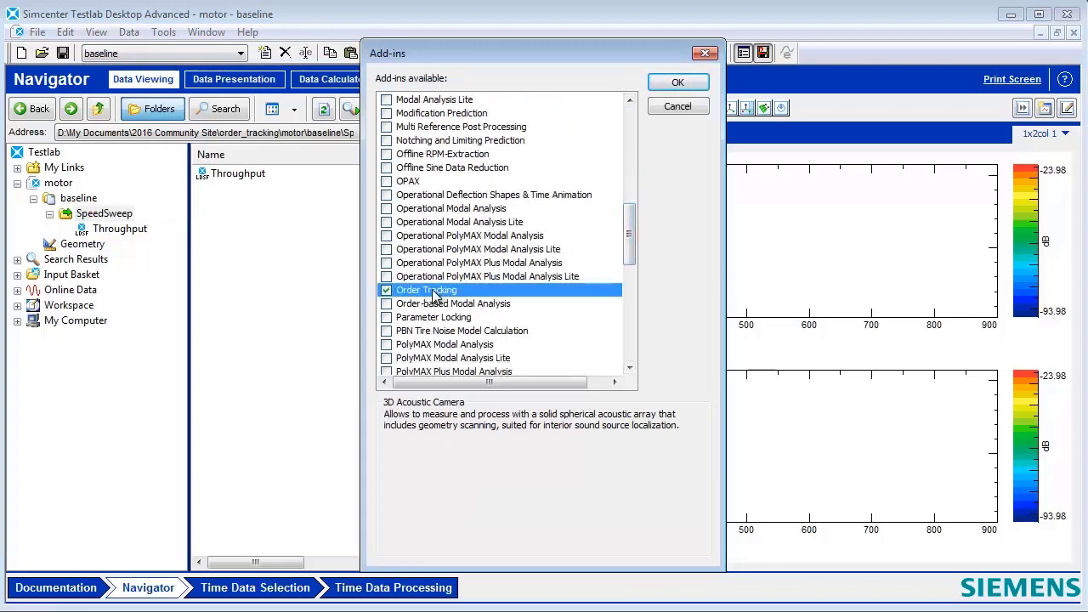
{"action": "left_click", "coordinate": [429, 291]}
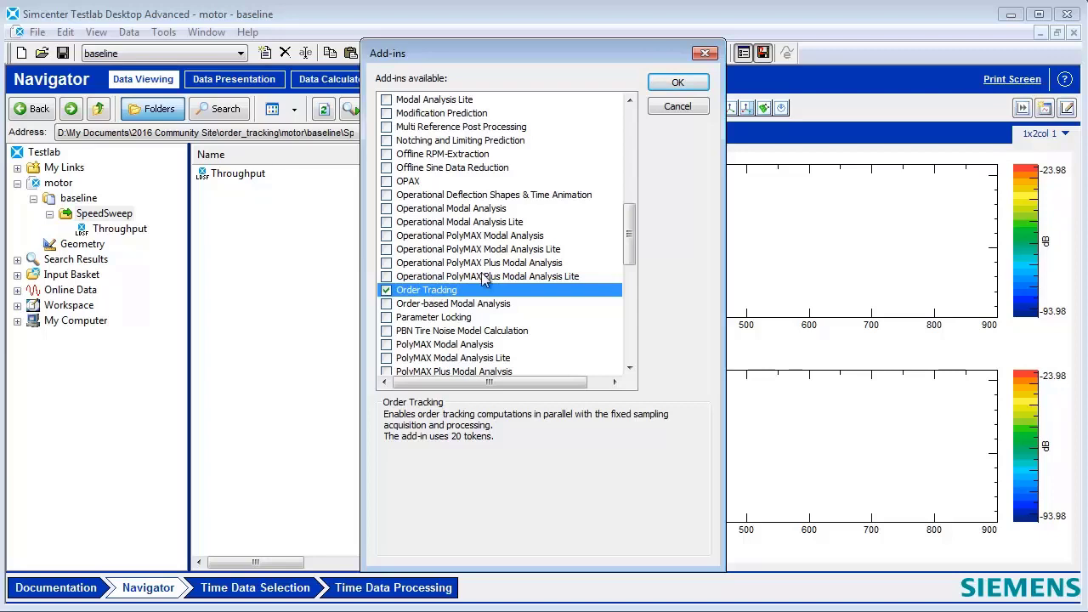
Confirm the add-in and put the Throughput recording into the Input Basket.
{"action": "left_click", "coordinate": [684, 85]}
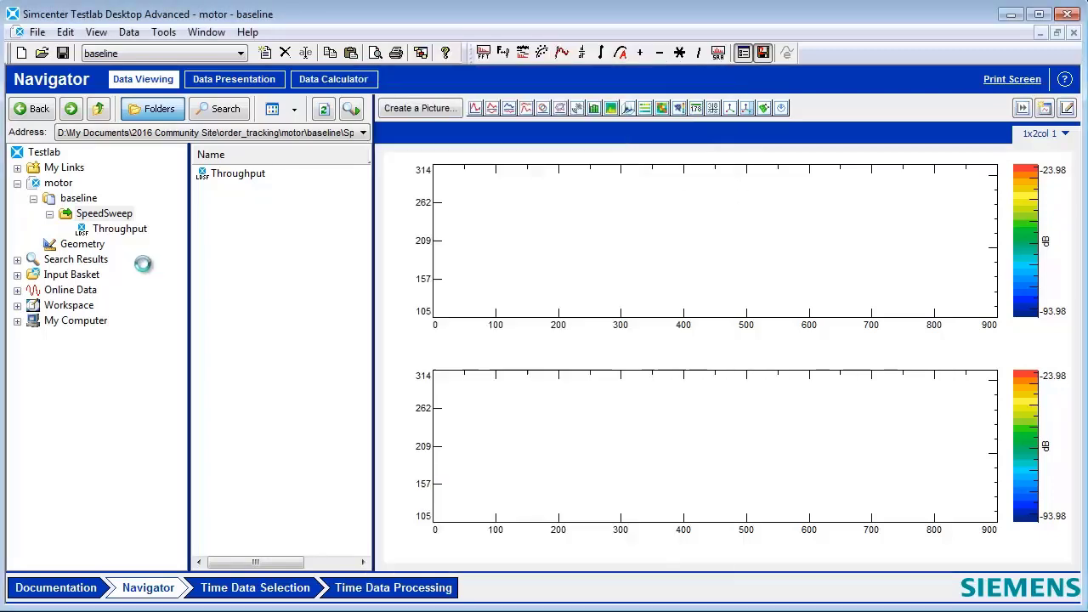
{"action": "left_click", "coordinate": [119, 229]}
{"action": "right_click", "coordinate": [114, 229]}
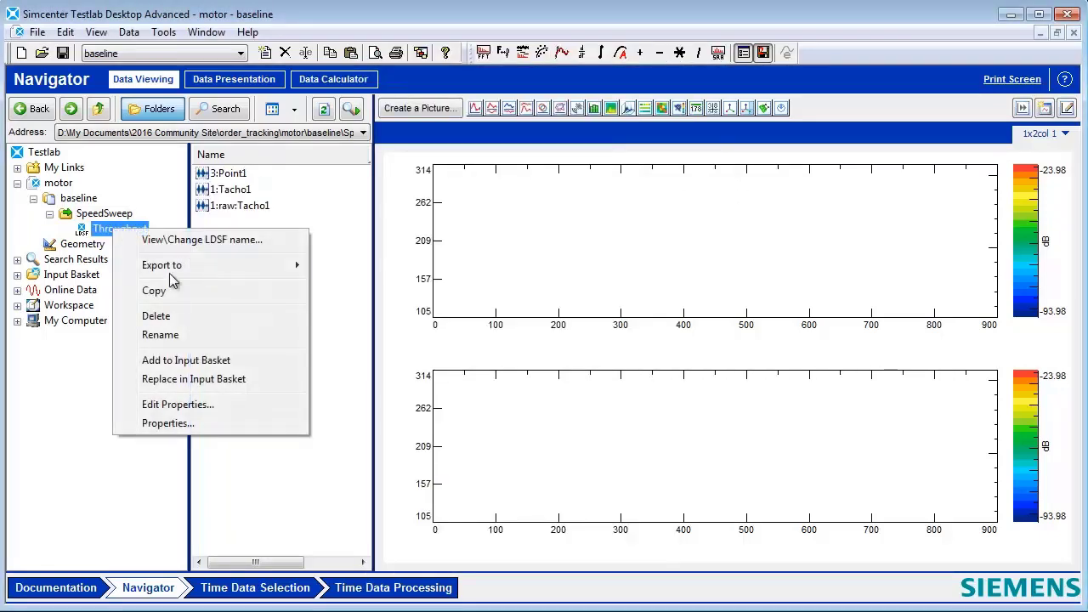
{"action": "left_click", "coordinate": [199, 379]}
Load the basket into the dataset and plot the Tacho1 rpm and Point1 pressure signals.
{"action": "left_click", "coordinate": [289, 592]}
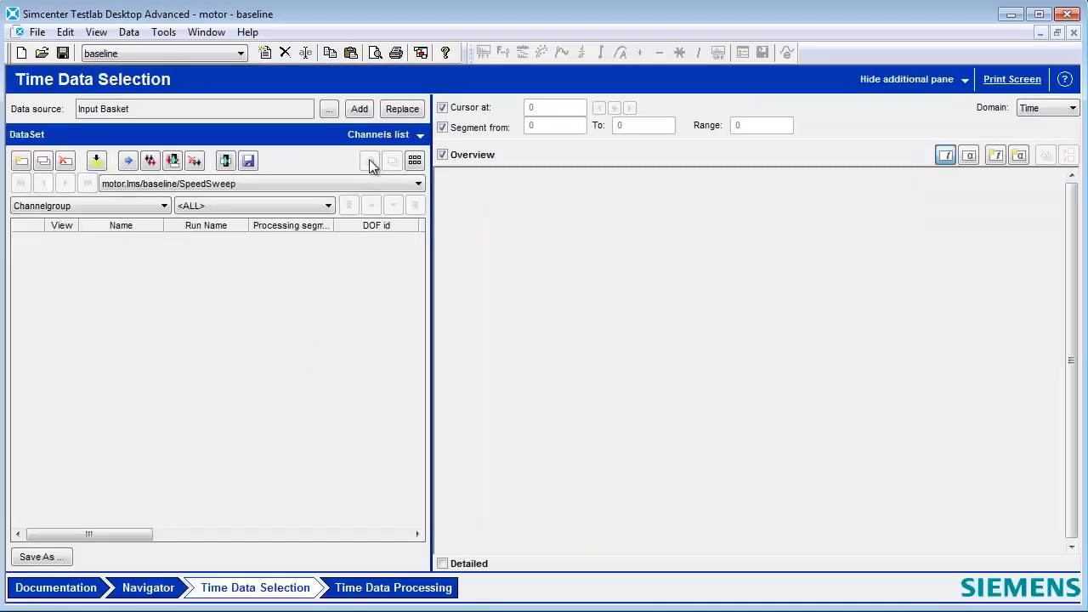
{"action": "left_click", "coordinate": [398, 109]}
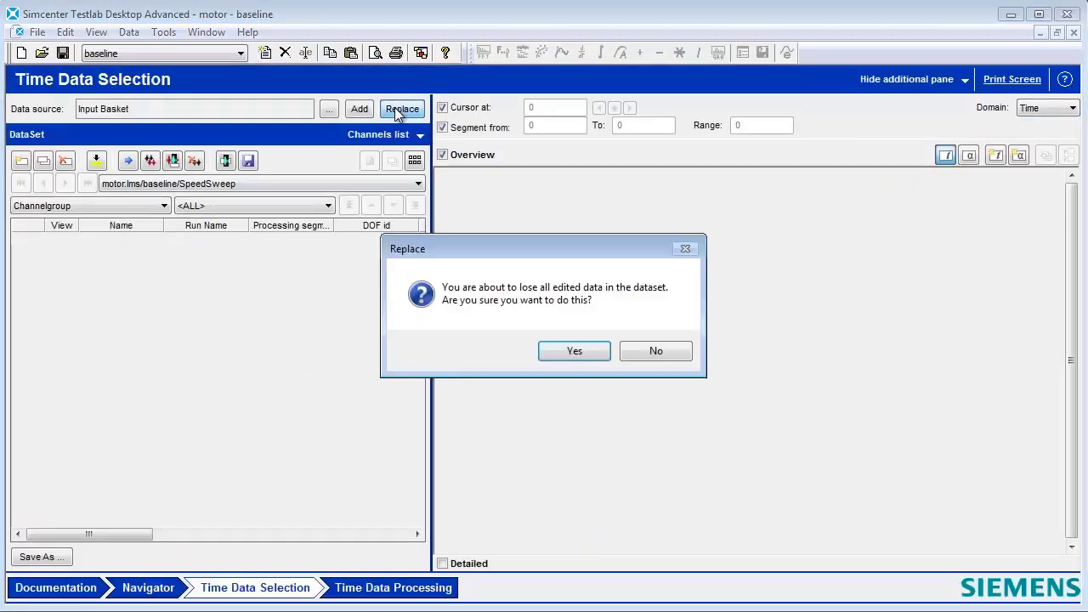
{"action": "left_click", "coordinate": [578, 353]}
{"action": "left_click", "coordinate": [53, 241]}
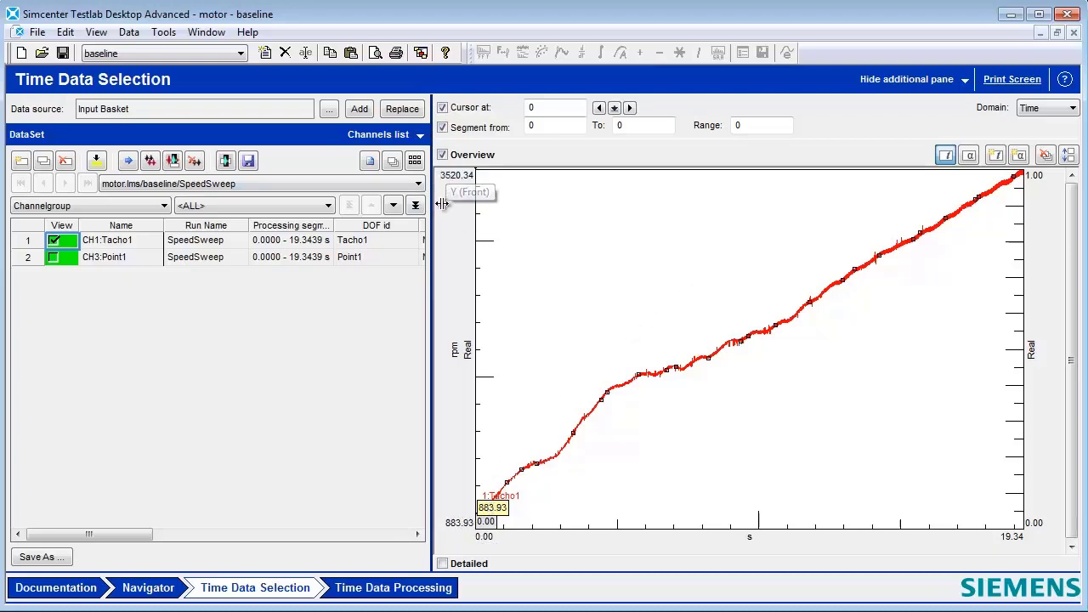
{"action": "left_click", "coordinate": [54, 258]}
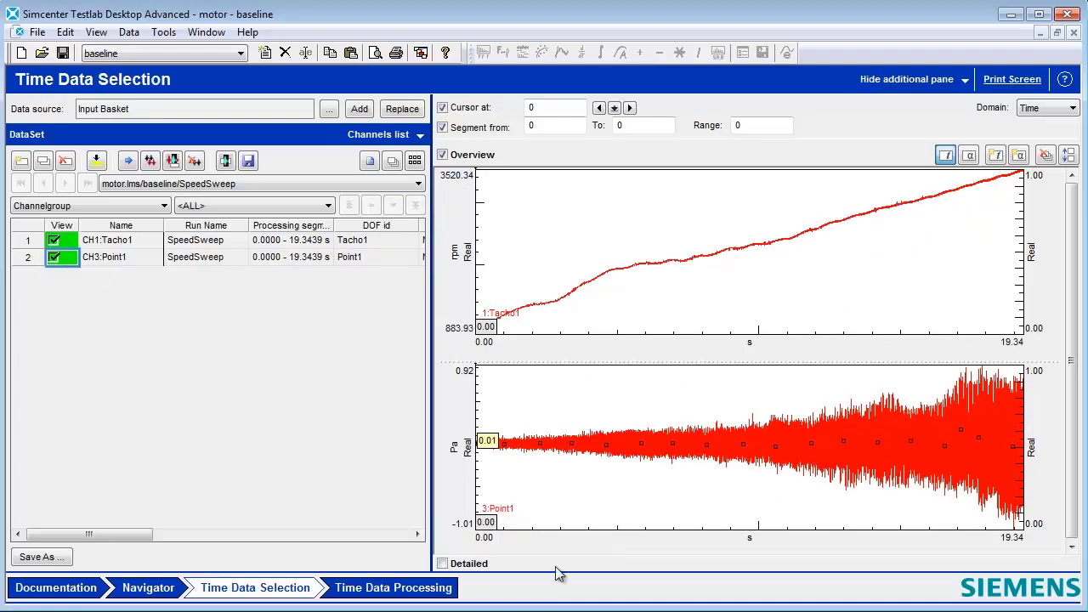
Show the tracking settings: Tacho1, rising slope, 1000–4000 rpm in 15 rpm steps.
{"action": "left_click", "coordinate": [407, 588]}
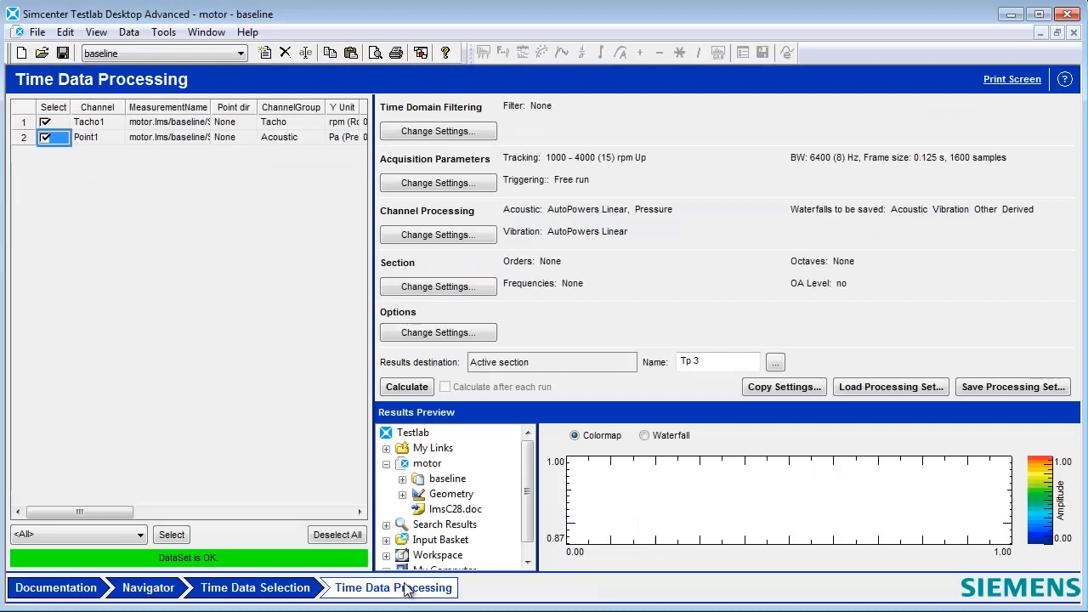
{"action": "left_click", "coordinate": [463, 183]}
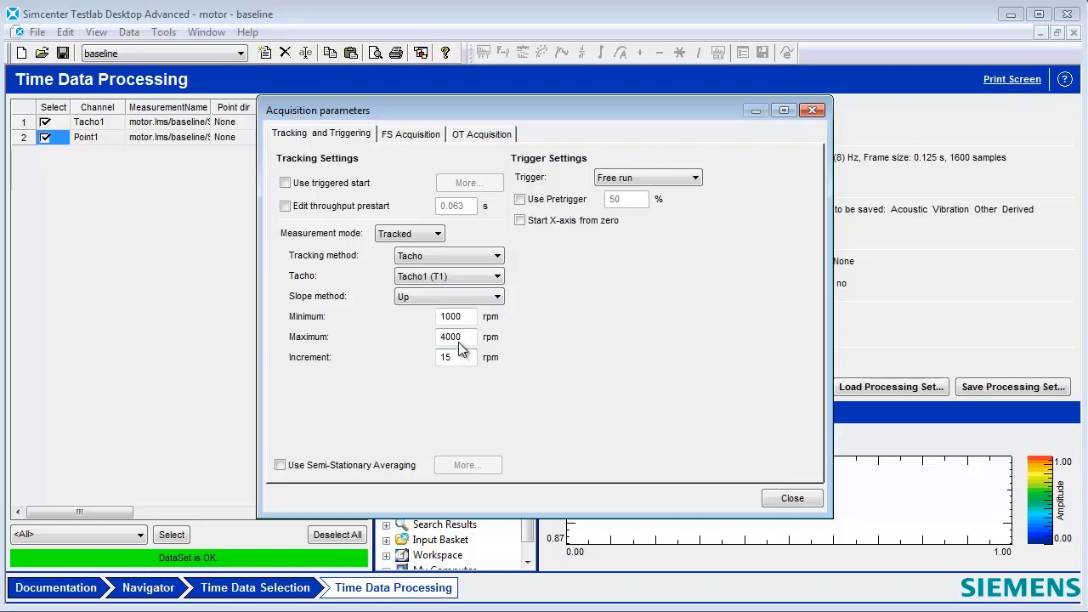
Show the fixed-sampling settings: 6400 Hz bandwidth, 8 Hz resolution, 800 lines.
{"action": "left_click", "coordinate": [426, 137]}
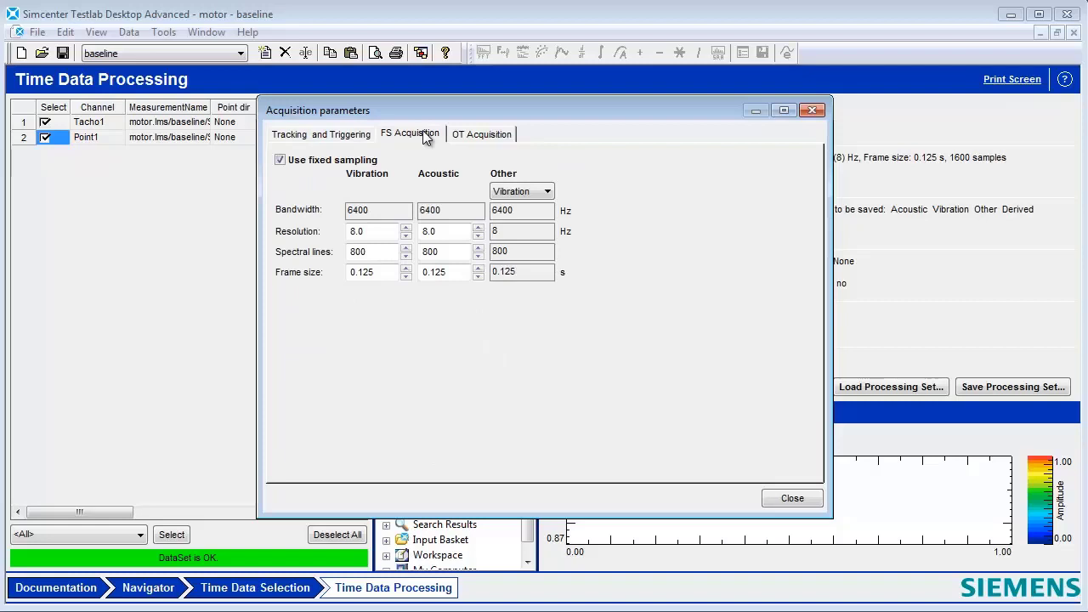
{"action": "left_click", "coordinate": [384, 231]}
Review the order-tracking settings, keeping vibration maximum order at 16 with 0.125 resolution.
{"action": "left_click", "coordinate": [474, 137]}
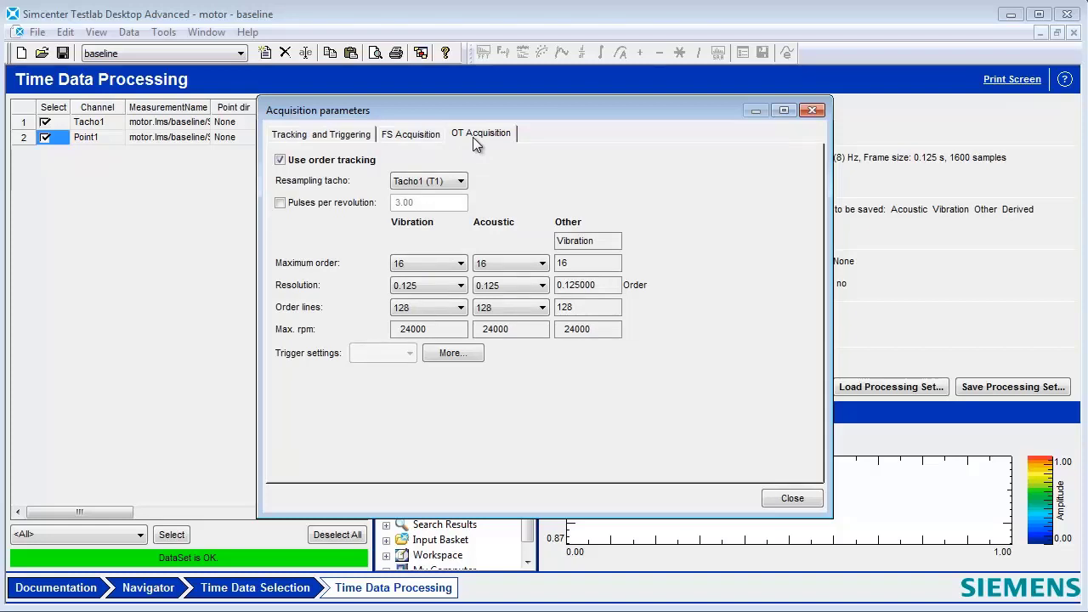
{"action": "left_click", "coordinate": [460, 265]}
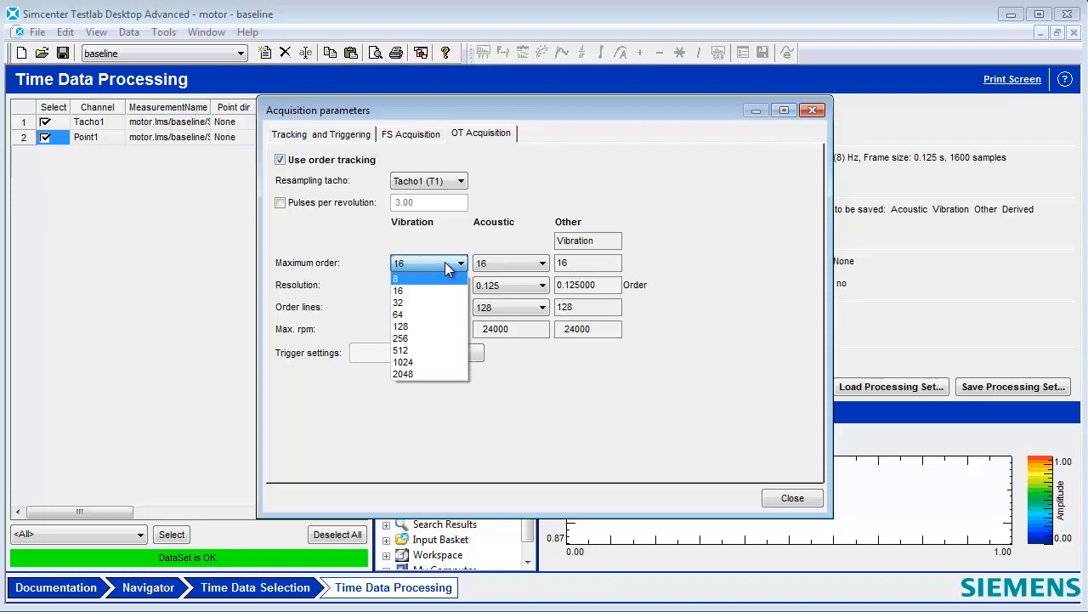
{"action": "left_click", "coordinate": [460, 236]}
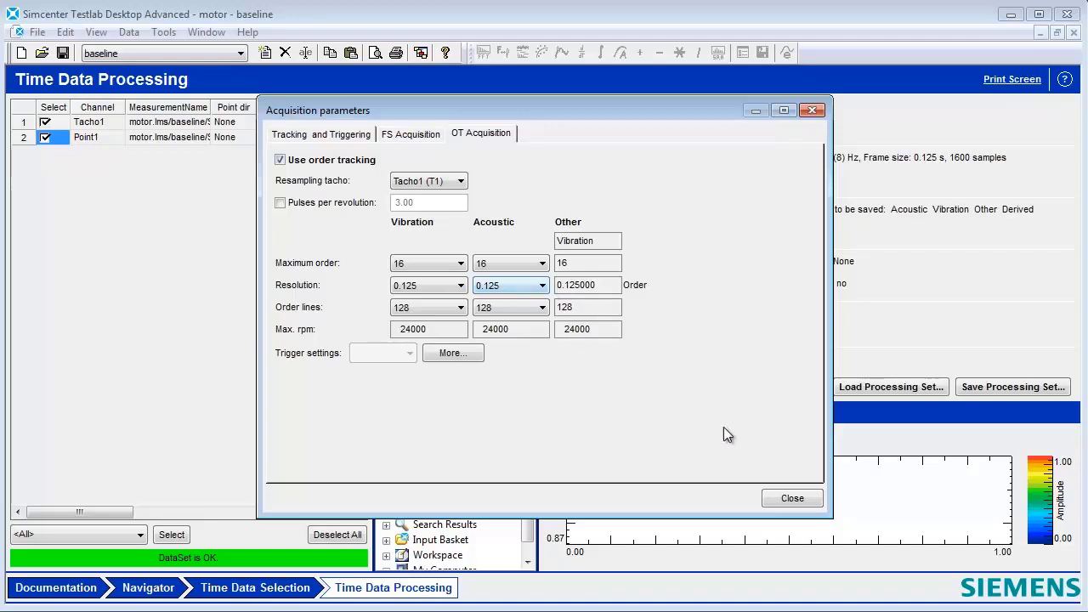
Close the acquisition settings and run the processing calculation.
{"action": "left_click", "coordinate": [791, 498]}
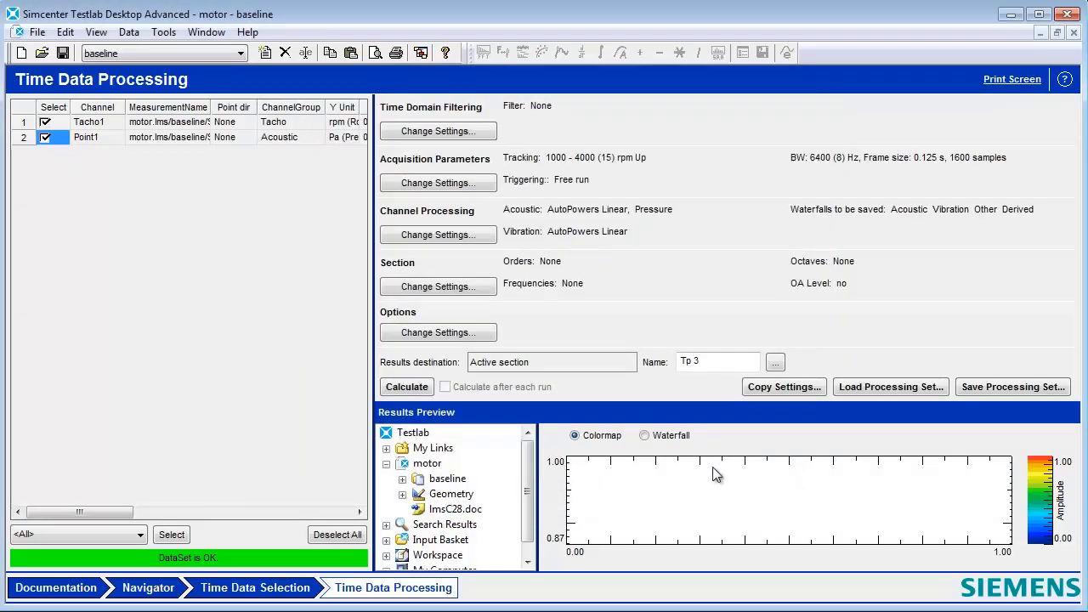
{"action": "left_click", "coordinate": [412, 388]}
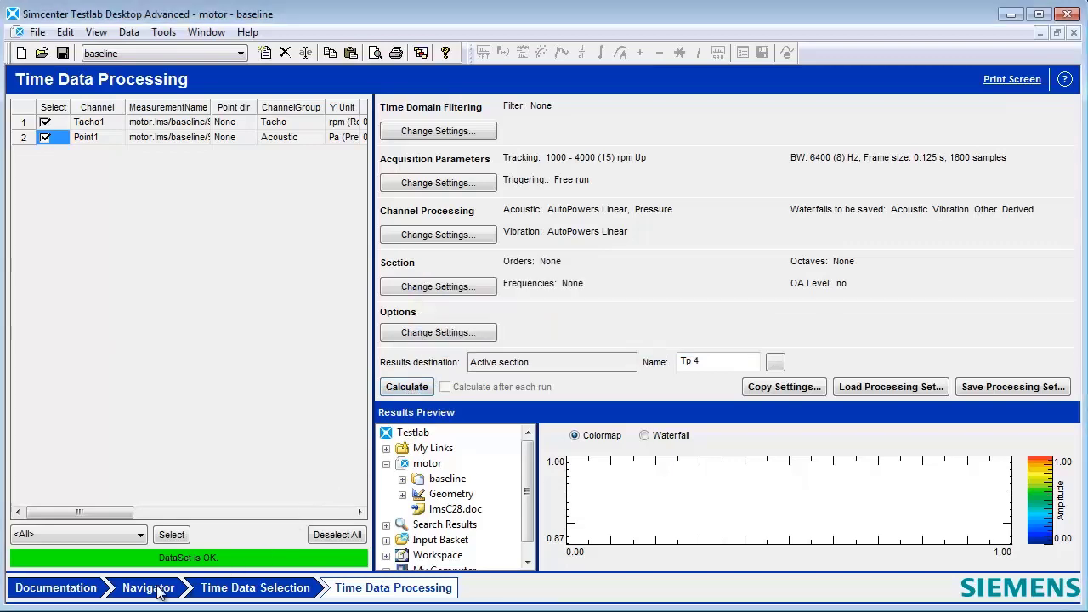
{"action": "left_click", "coordinate": [150, 587]}
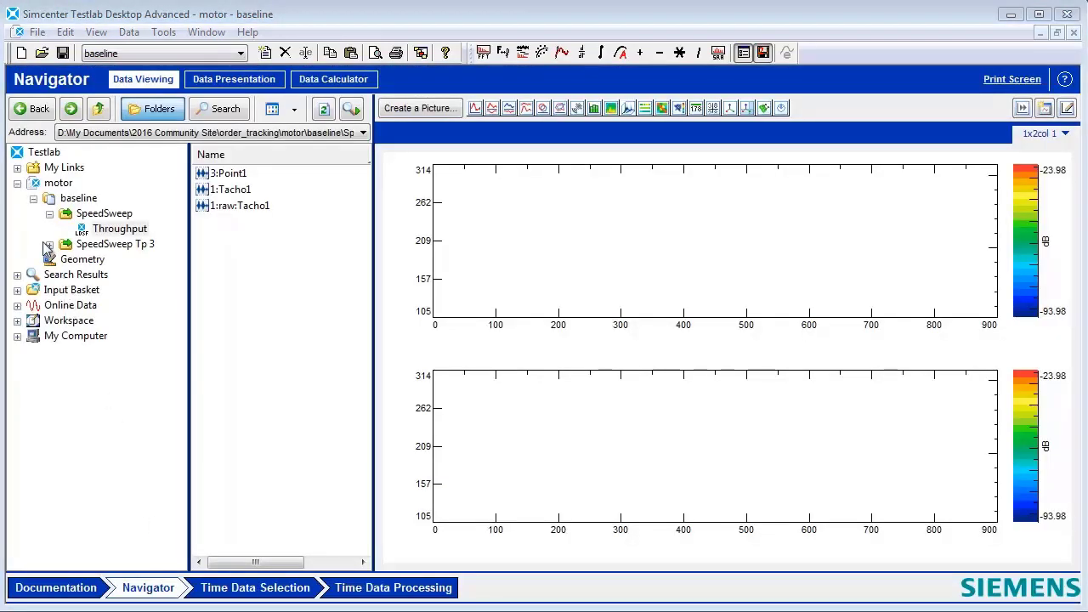
Plot the fixed-sampling Runup Acoustic AutoPower Point1 waterfall in the upper display.
{"action": "left_click", "coordinate": [86, 229]}
{"action": "double_click", "coordinate": [70, 244]}
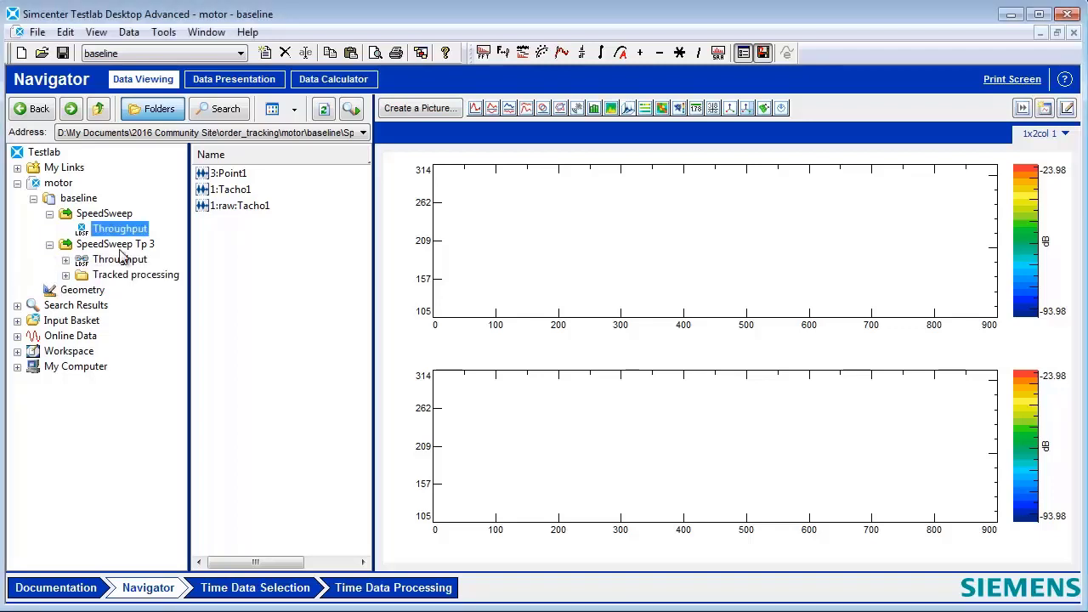
{"action": "left_click", "coordinate": [66, 274]}
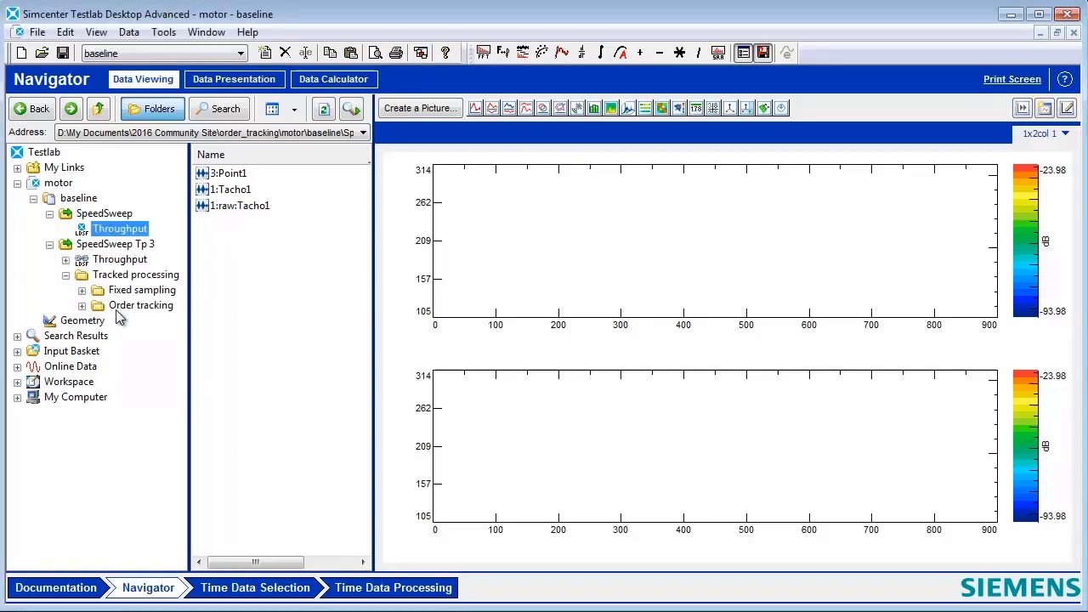
{"action": "left_click", "coordinate": [82, 289]}
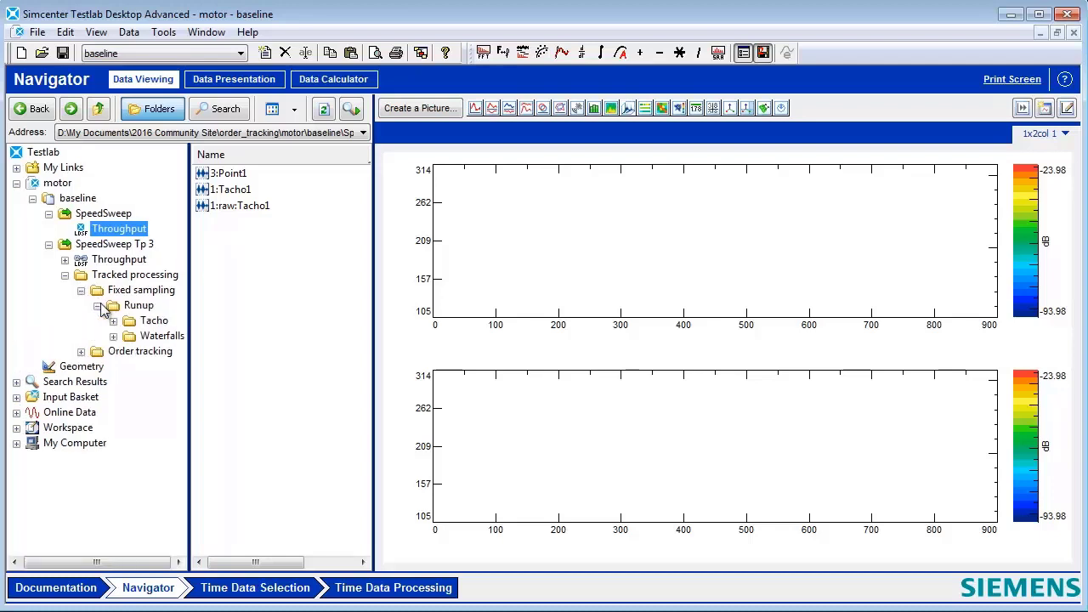
{"action": "left_click", "coordinate": [113, 336]}
{"action": "left_click", "coordinate": [162, 351]}
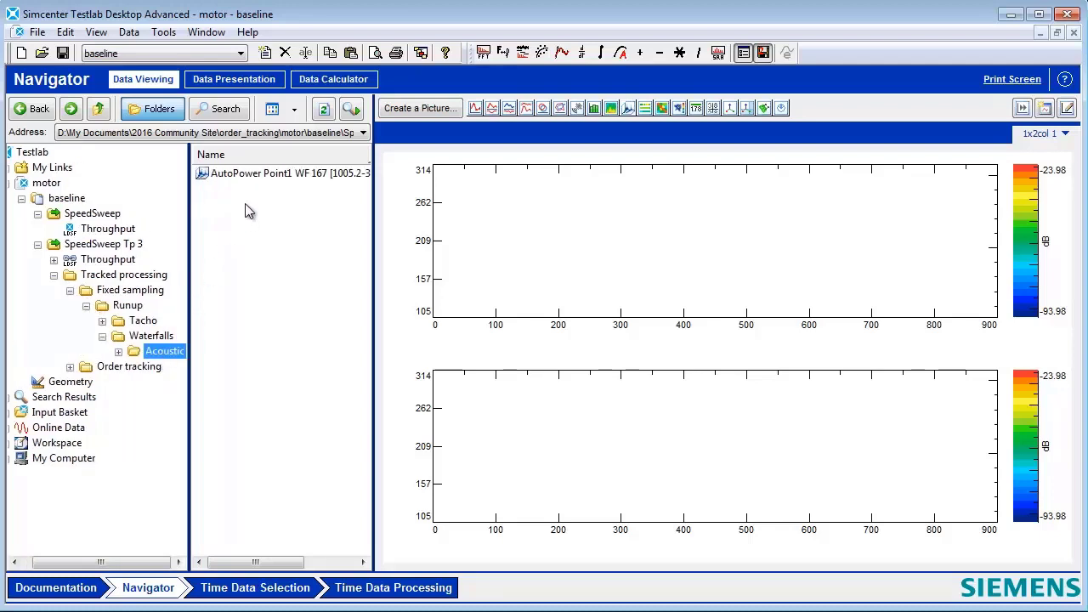
{"action": "mouse_move", "coordinate": [251, 173]}
{"action": "left_mouse_down"}
{"action": "mouse_move", "coordinate": [489, 238]}
{"action": "mouse_move", "coordinate": [442, 214]}
{"action": "mouse_move", "coordinate": [655, 251]}
{"action": "mouse_move", "coordinate": [768, 251]}
{"action": "mouse_move", "coordinate": [705, 233]}
{"action": "mouse_move", "coordinate": [681, 212]}
{"action": "left_mouse_up"}
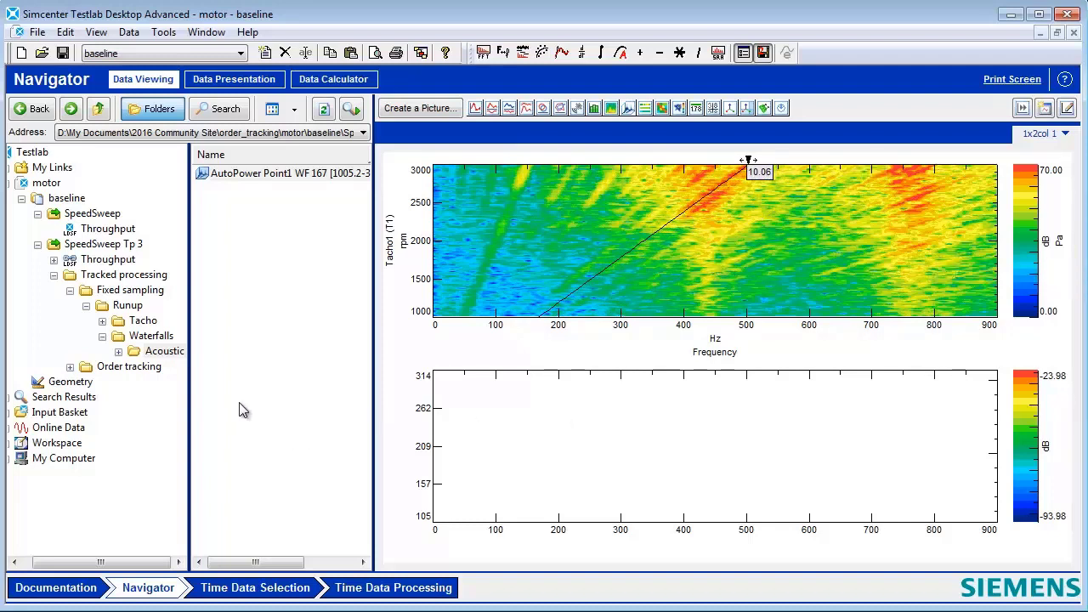
Plot the order-tracked Spectrum Point1 waterfall below and drag its order cursor to 15.97.
{"action": "left_click", "coordinate": [70, 366]}
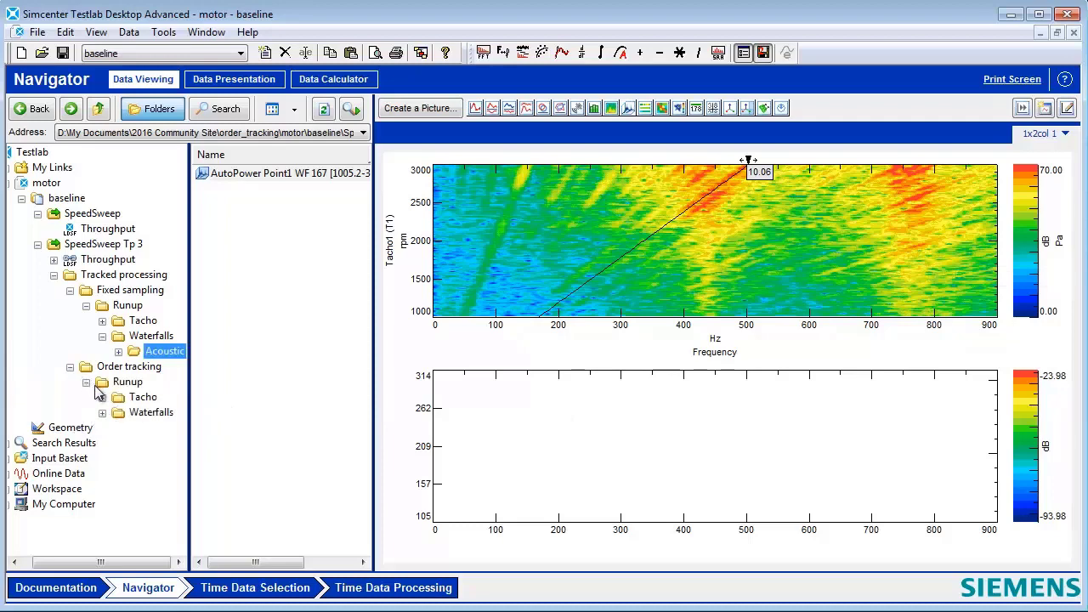
{"action": "left_click", "coordinate": [102, 413]}
{"action": "left_click", "coordinate": [162, 428]}
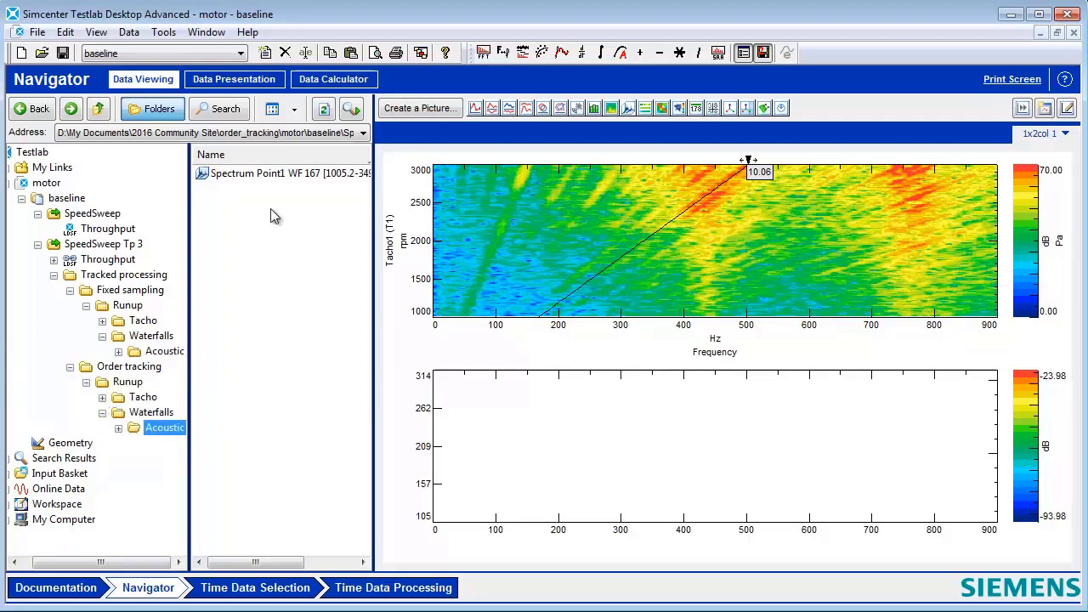
{"action": "left_click_drag", "start_coordinate": [267, 175], "coordinate": [499, 430]}
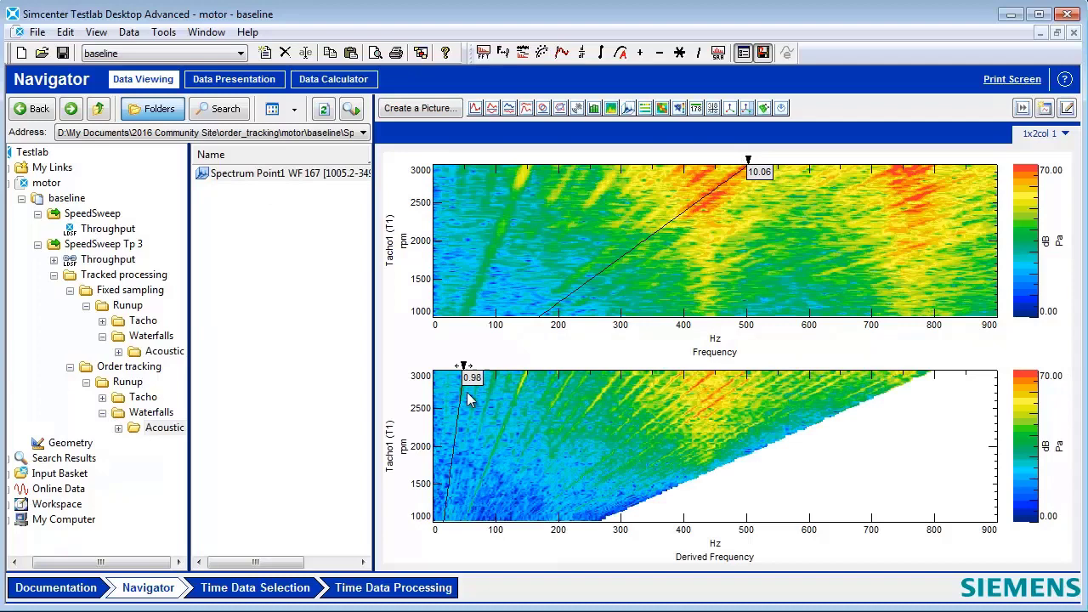
{"action": "left_click_drag", "start_coordinate": [467, 392], "coordinate": [661, 473]}
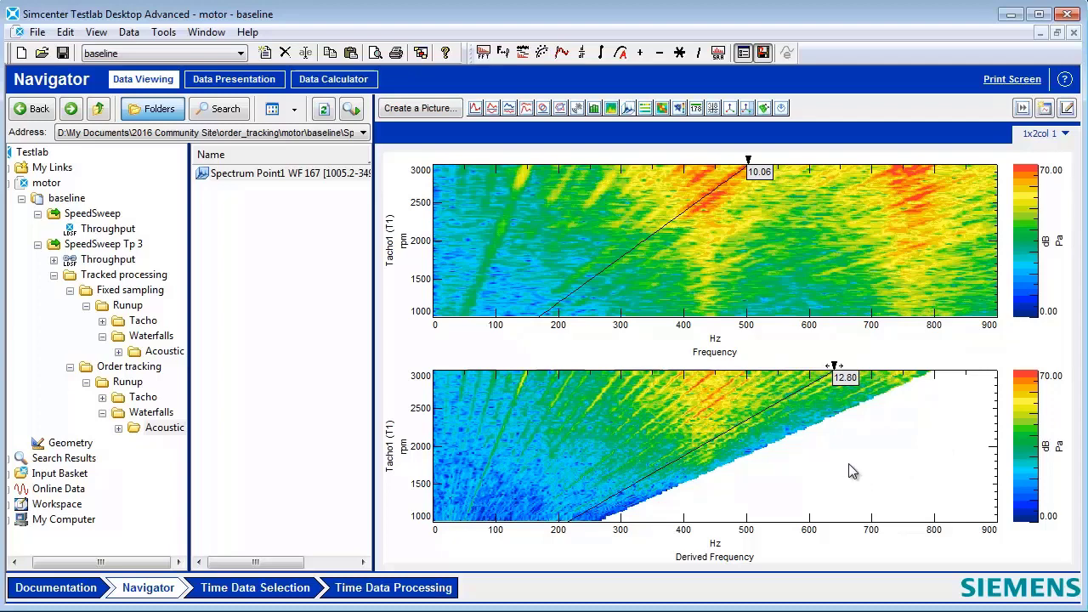
{"action": "left_click_drag", "start_coordinate": [803, 384], "coordinate": [847, 416]}
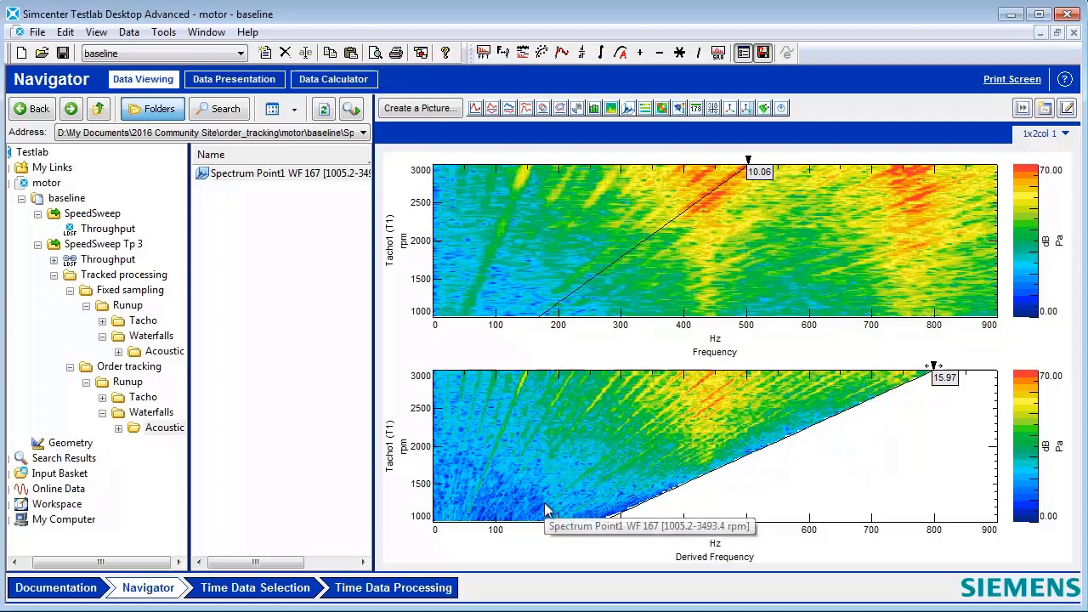
{"action": "mouse_move", "coordinate": [641, 497]}
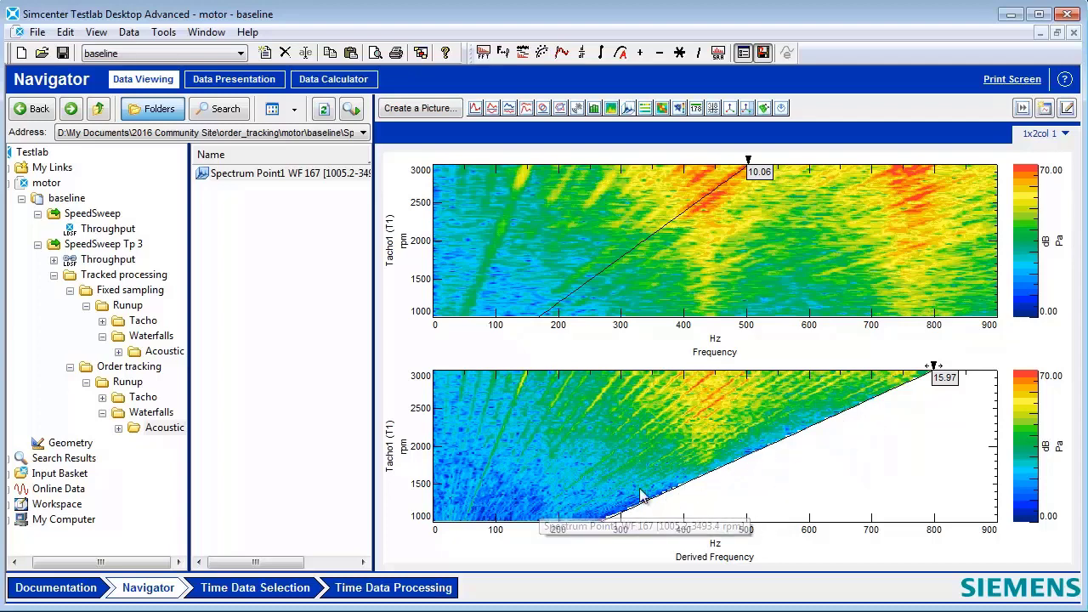
Add a coupled Hz cursor across both colormaps and shift it slightly.
{"action": "right_click", "coordinate": [781, 240]}
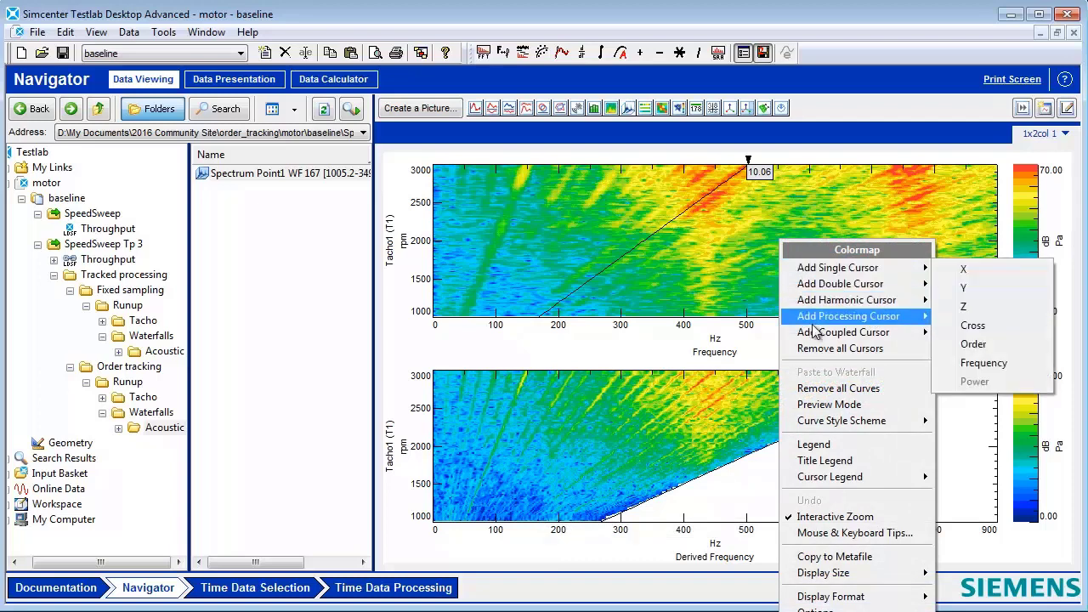
{"action": "left_click", "coordinate": [982, 353]}
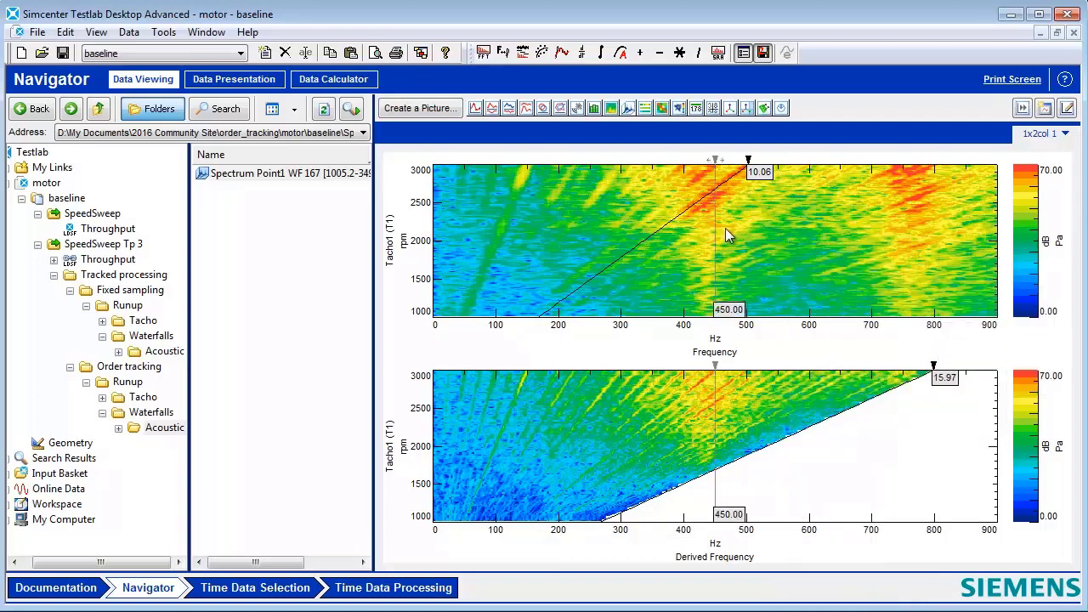
{"action": "left_click_drag", "start_coordinate": [718, 230], "coordinate": [906, 235]}
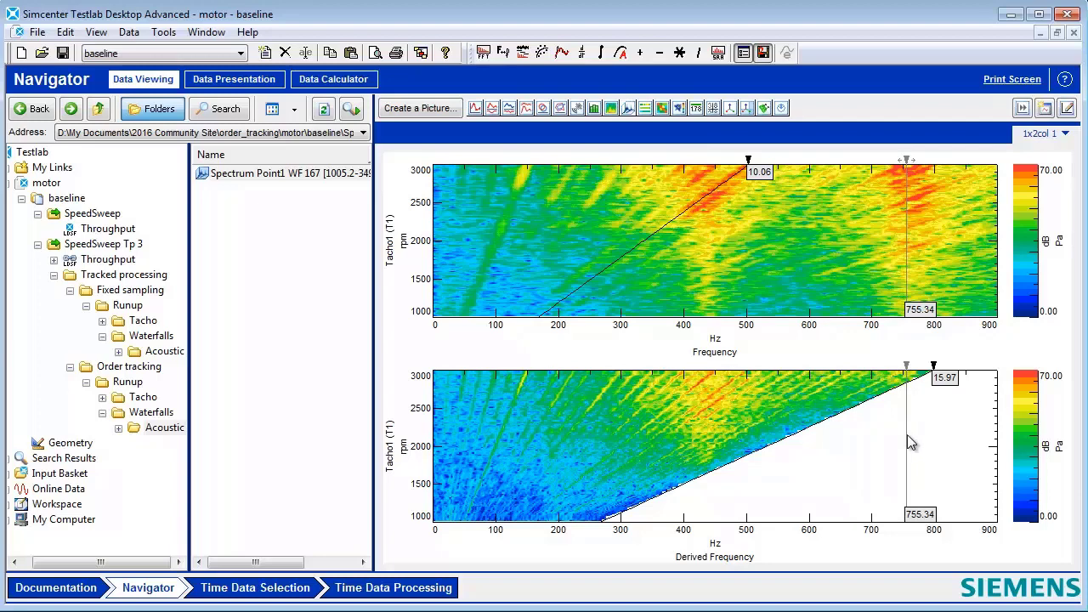
Remove the Hz cursor and set the order cursors to 10.17 and 10.34.
{"action": "right_click", "coordinate": [907, 434]}
{"action": "left_click", "coordinate": [930, 461]}
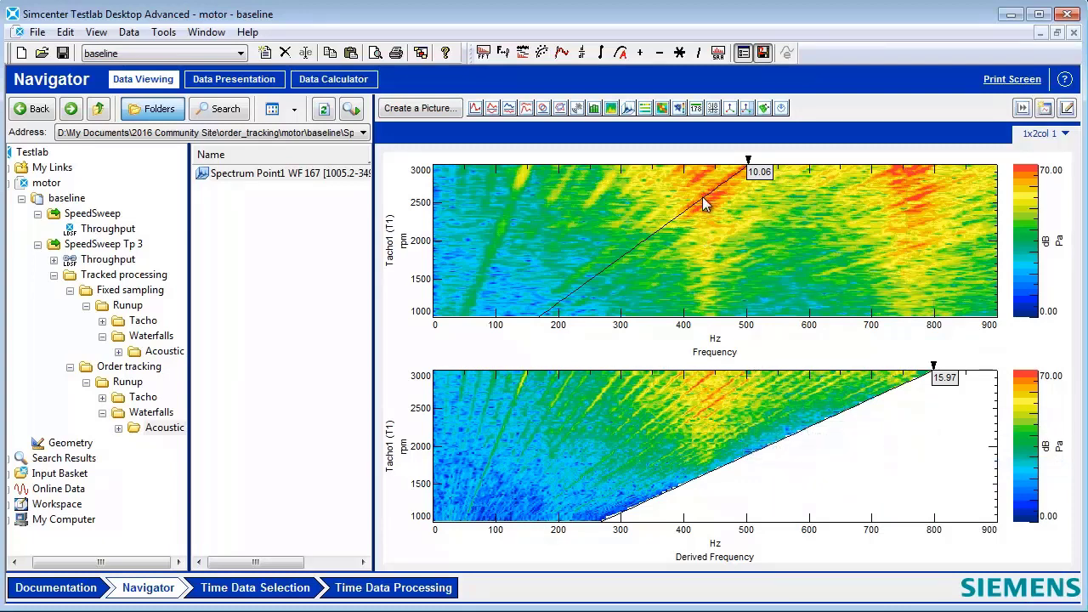
{"action": "left_click_drag", "start_coordinate": [702, 202], "coordinate": [708, 195]}
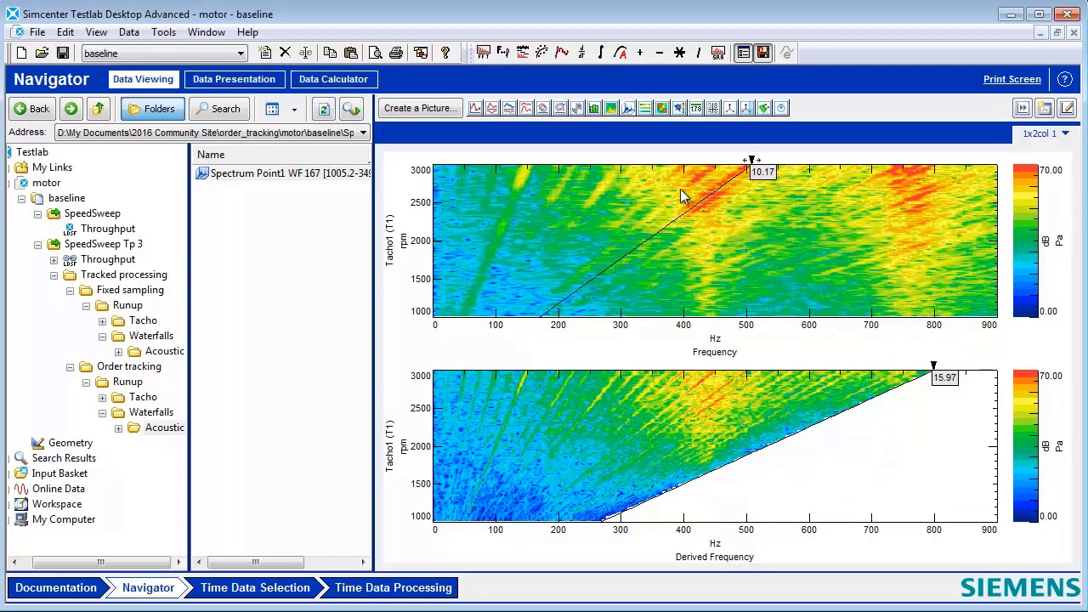
{"action": "mouse_move", "coordinate": [774, 440]}
{"action": "left_mouse_down"}
{"action": "mouse_move", "coordinate": [737, 438]}
{"action": "mouse_move", "coordinate": [709, 404]}
{"action": "left_mouse_up"}
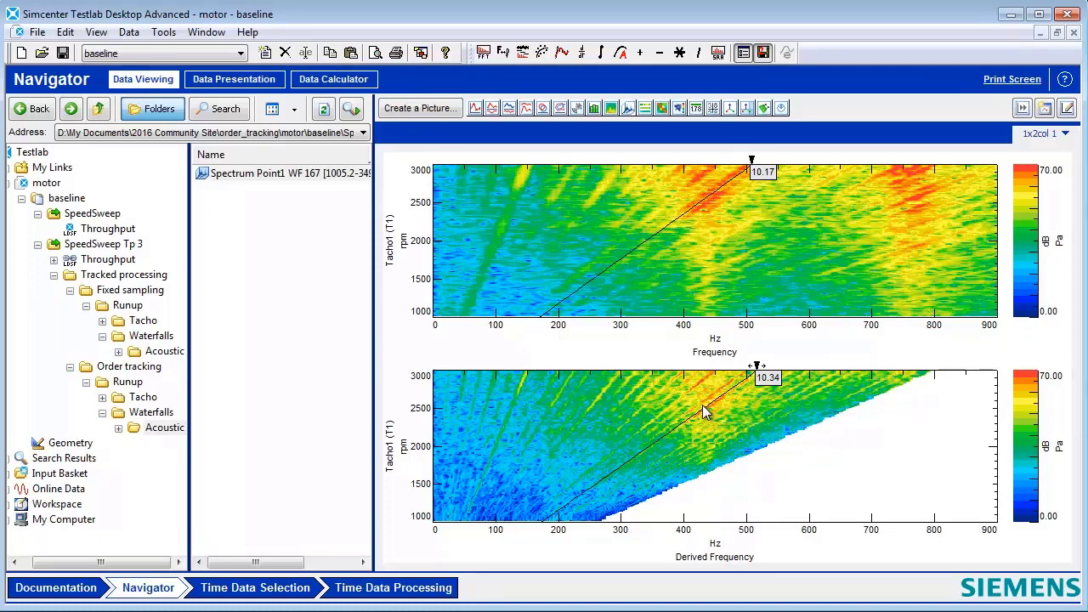
Create a smaller detached picture beside the colormaps with an empty curve display.
{"action": "left_click", "coordinate": [1044, 108]}
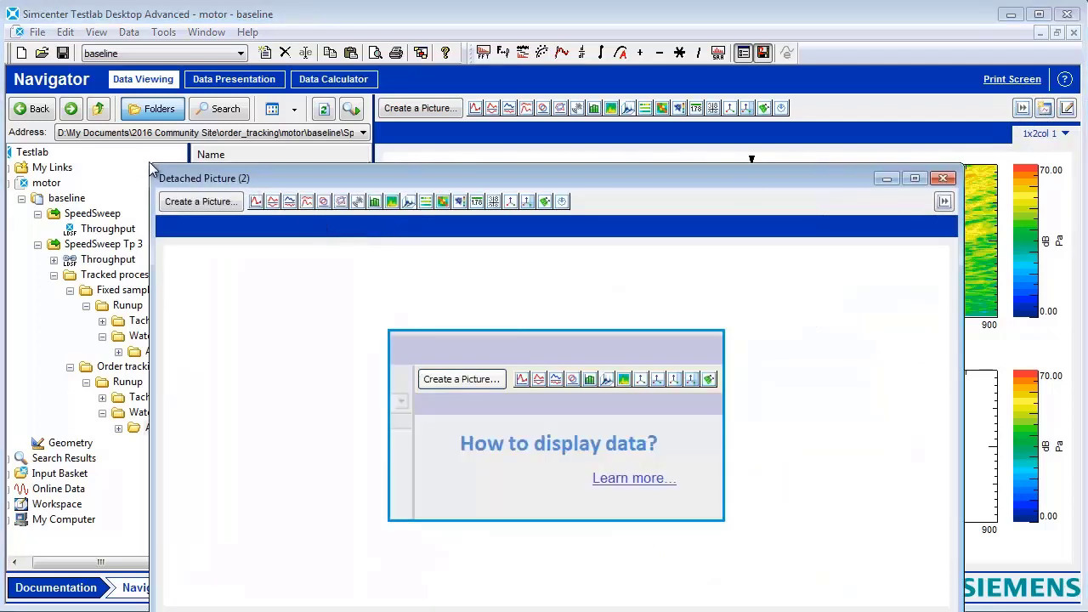
{"action": "mouse_move", "coordinate": [152, 170]}
{"action": "left_mouse_down"}
{"action": "mouse_move", "coordinate": [413, 303]}
{"action": "mouse_move", "coordinate": [457, 340]}
{"action": "left_mouse_up"}
{"action": "mouse_move", "coordinate": [555, 345]}
{"action": "left_mouse_down"}
{"action": "mouse_move", "coordinate": [306, 311]}
{"action": "mouse_move", "coordinate": [85, 257]}
{"action": "left_mouse_up"}
{"action": "left_click", "coordinate": [135, 298]}
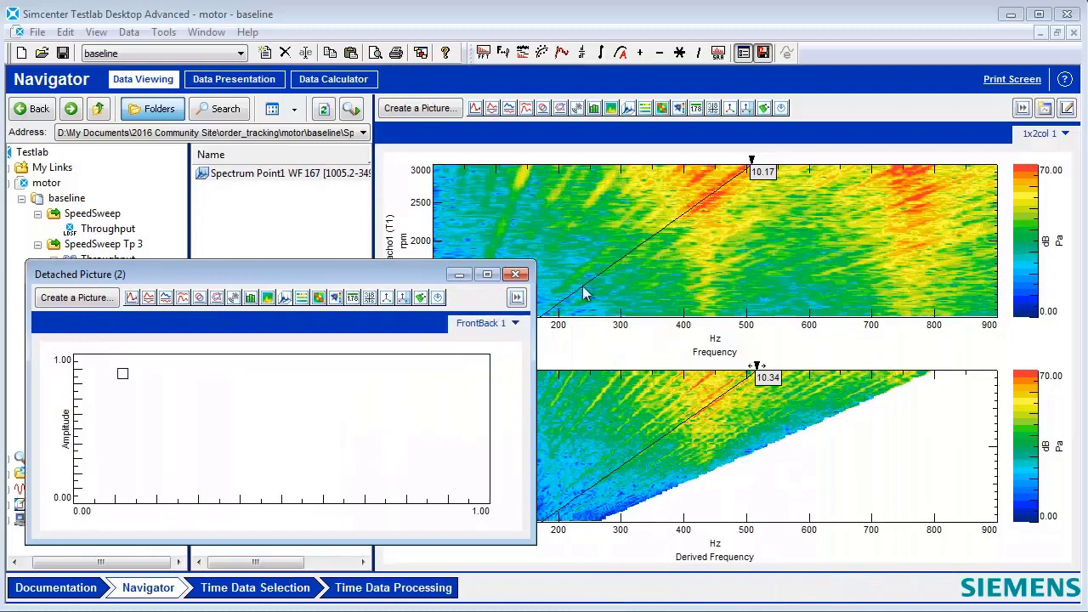
Overlay the order 10.17 and 10.34 sections from both cursors in the detached picture.
{"action": "right_click", "coordinate": [692, 208]}
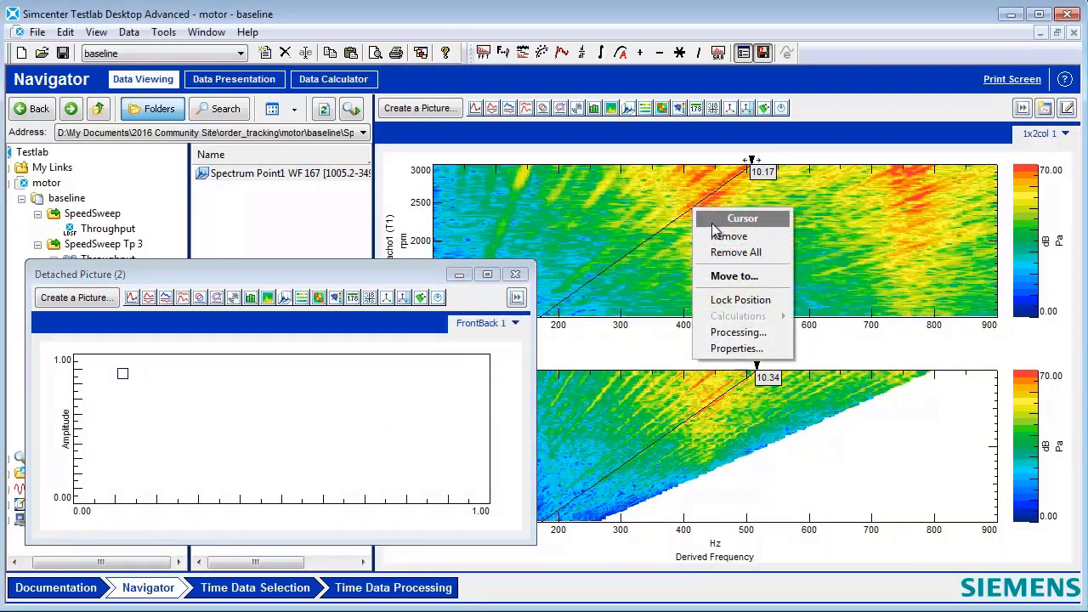
{"action": "left_click", "coordinate": [751, 333]}
{"action": "mouse_move", "coordinate": [527, 271]}
{"action": "left_mouse_down"}
{"action": "mouse_move", "coordinate": [340, 321]}
{"action": "mouse_move", "coordinate": [99, 423]}
{"action": "left_mouse_up"}
{"action": "left_click", "coordinate": [666, 229]}
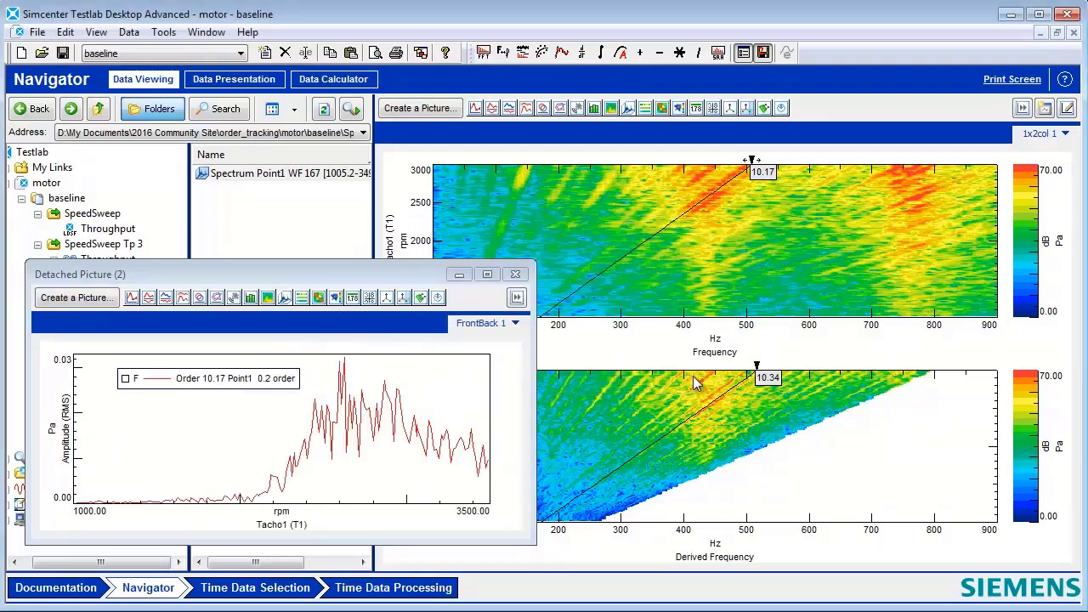
{"action": "right_click", "coordinate": [716, 402]}
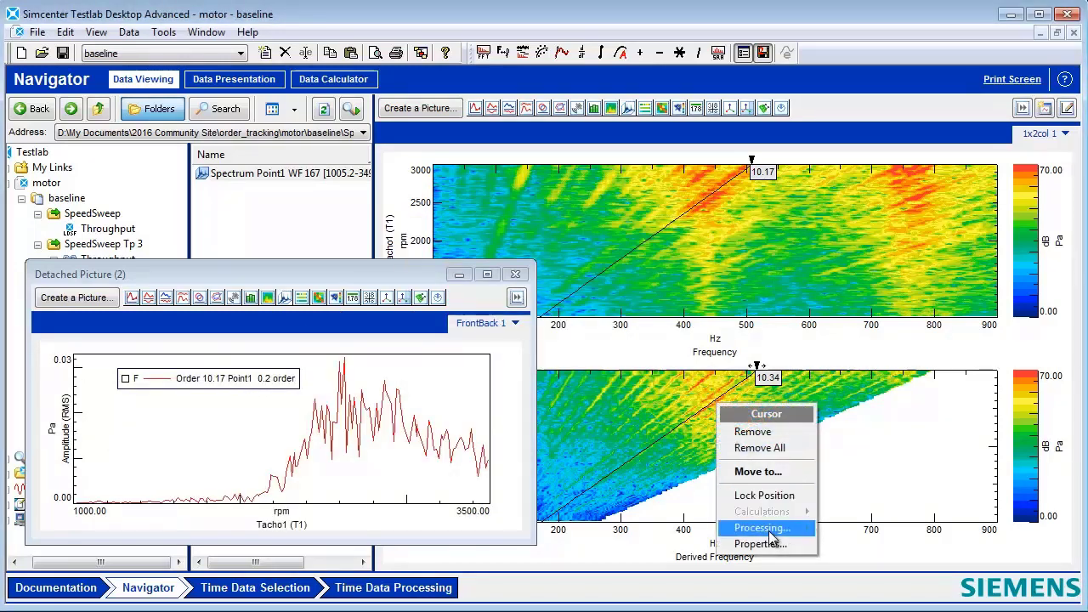
{"action": "left_click", "coordinate": [757, 525]}
{"action": "left_click_drag", "start_coordinate": [522, 270], "coordinate": [374, 393]}
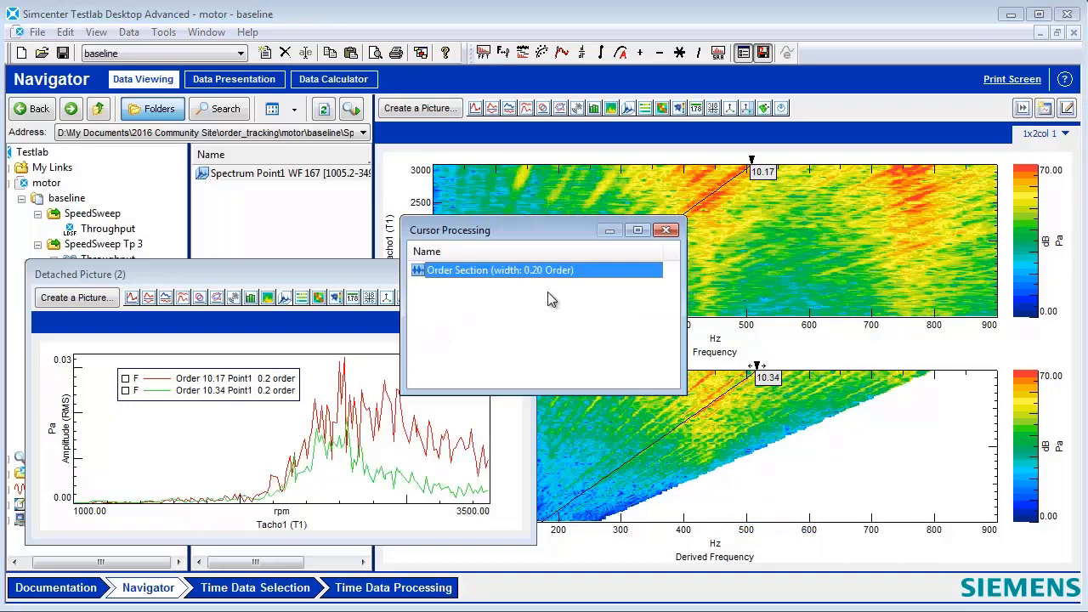
{"action": "left_click", "coordinate": [666, 231]}
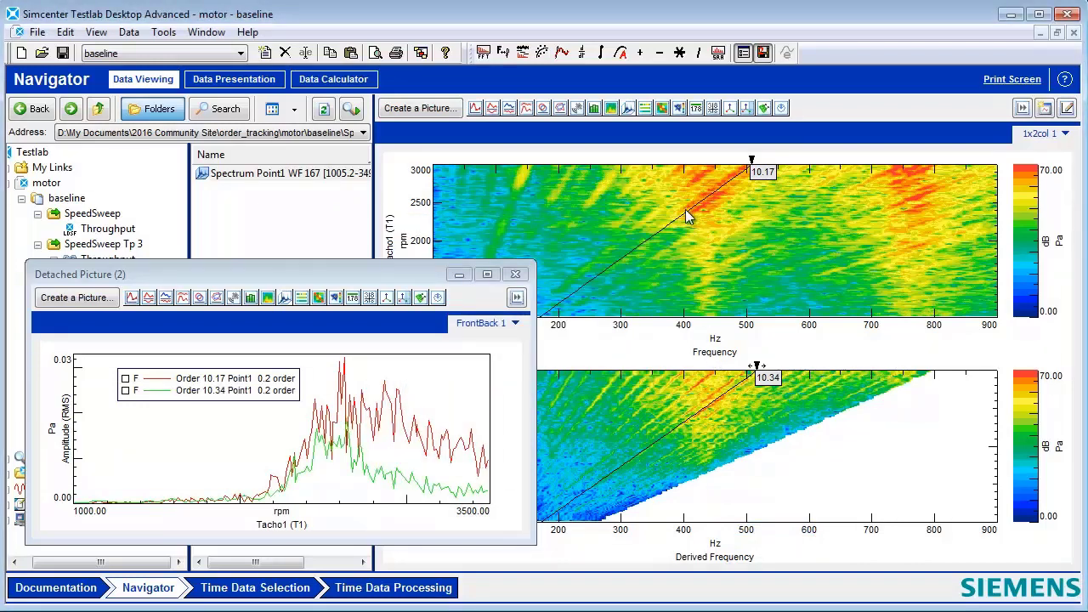
Move both colormaps' order cursors to exactly order 10.00.
{"action": "double_click", "coordinate": [685, 209]}
{"action": "type", "text": "10"}
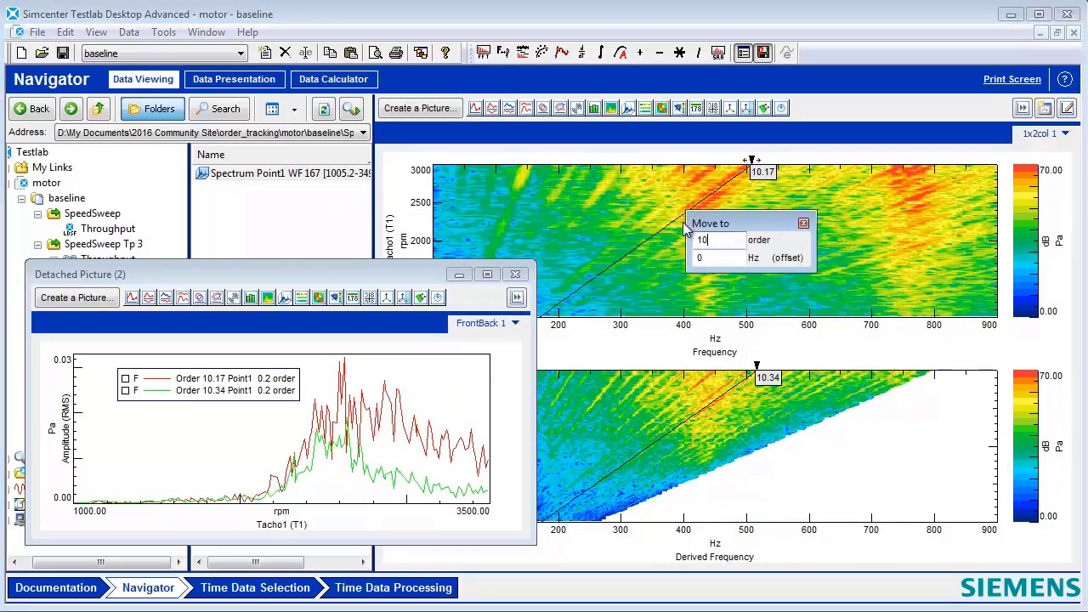
{"action": "key", "text": "Return"}
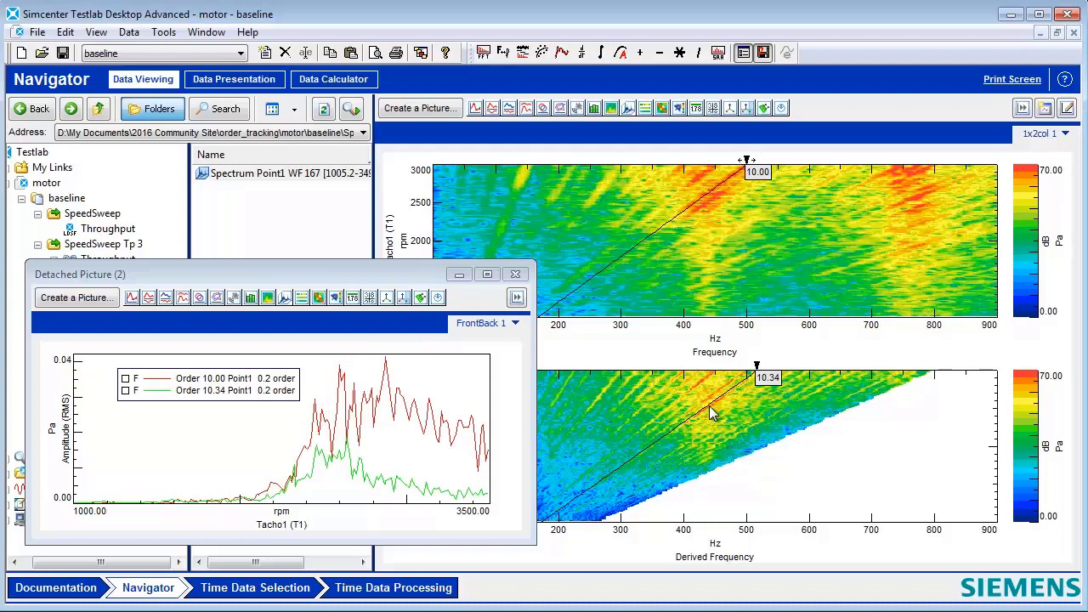
{"action": "double_click", "coordinate": [712, 413]}
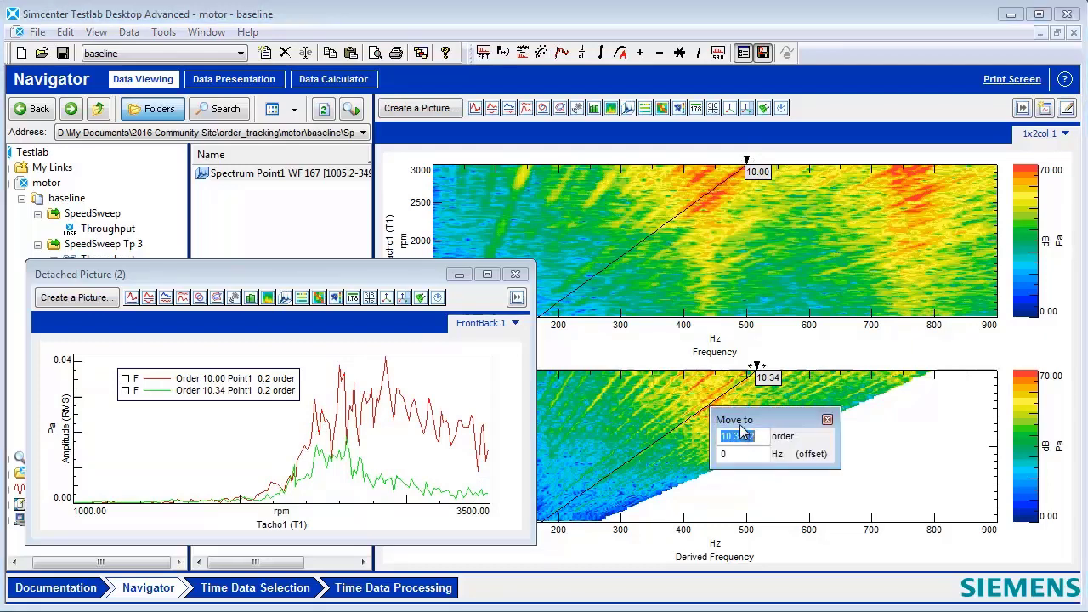
{"action": "type", "text": "10"}
{"action": "key", "text": "Return"}
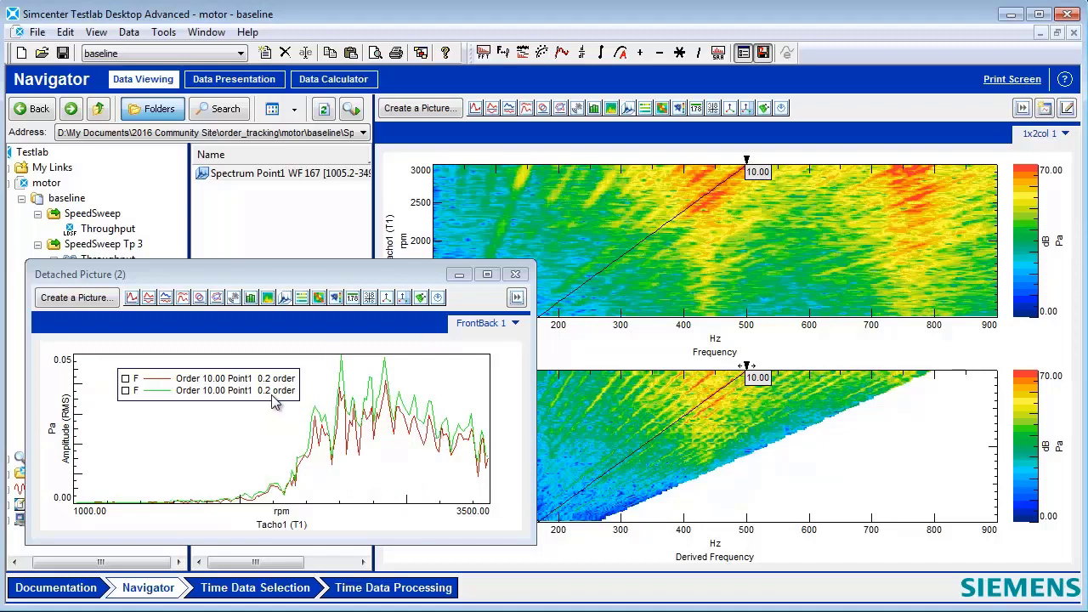
Give the green order curve a thicker line width.
{"action": "double_click", "coordinate": [244, 391]}
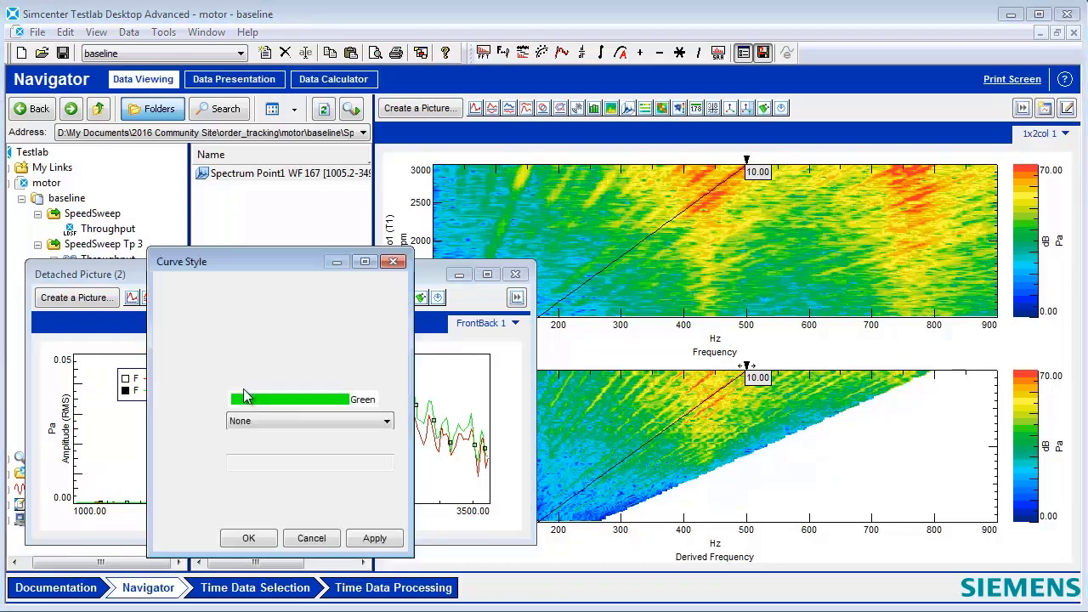
{"action": "left_click", "coordinate": [314, 357]}
{"action": "left_click", "coordinate": [315, 383]}
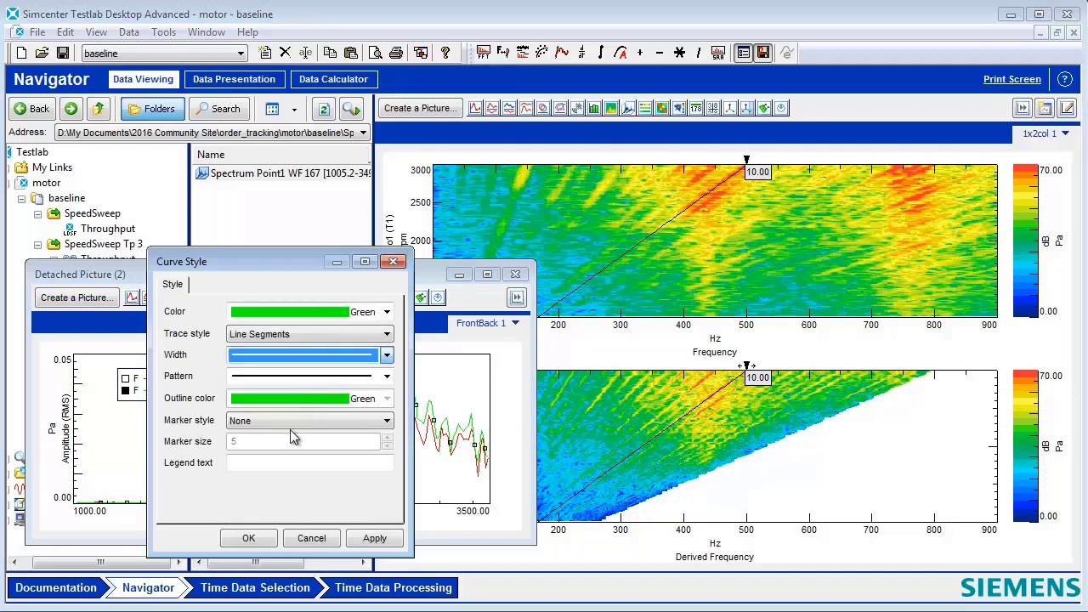
{"action": "left_click", "coordinate": [249, 538]}
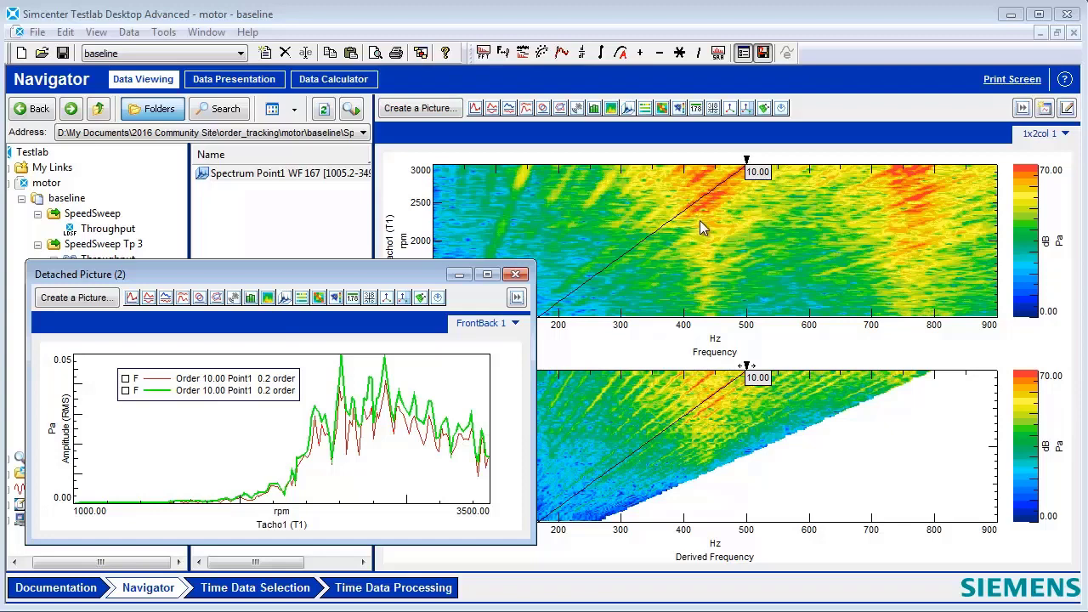
Zoom the top colormap near 500 Hz at high rpm and place a first order cursor.
{"action": "left_click_drag", "start_coordinate": [699, 220], "coordinate": [763, 169]}
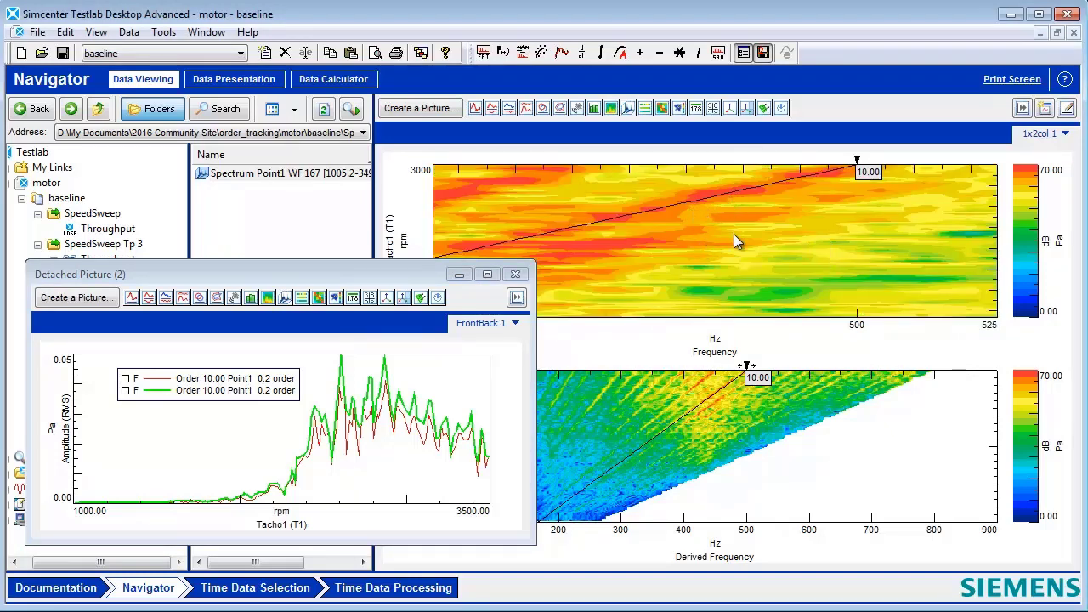
{"action": "right_click", "coordinate": [737, 226]}
{"action": "mouse_move", "coordinate": [796, 253]}
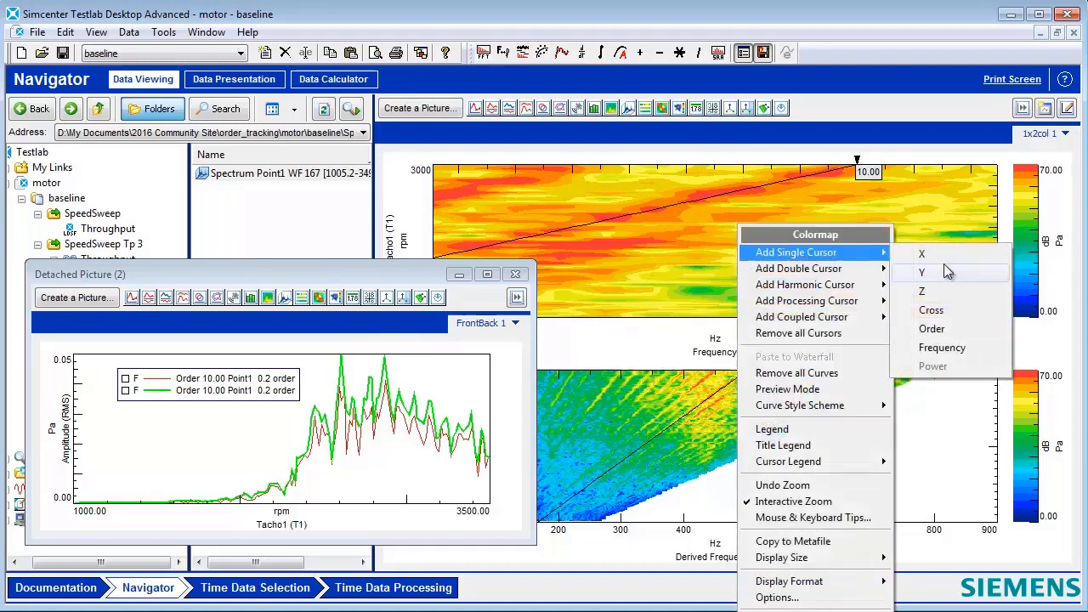
{"action": "left_click", "coordinate": [935, 329]}
{"action": "left_click_drag", "start_coordinate": [816, 218], "coordinate": [710, 186]}
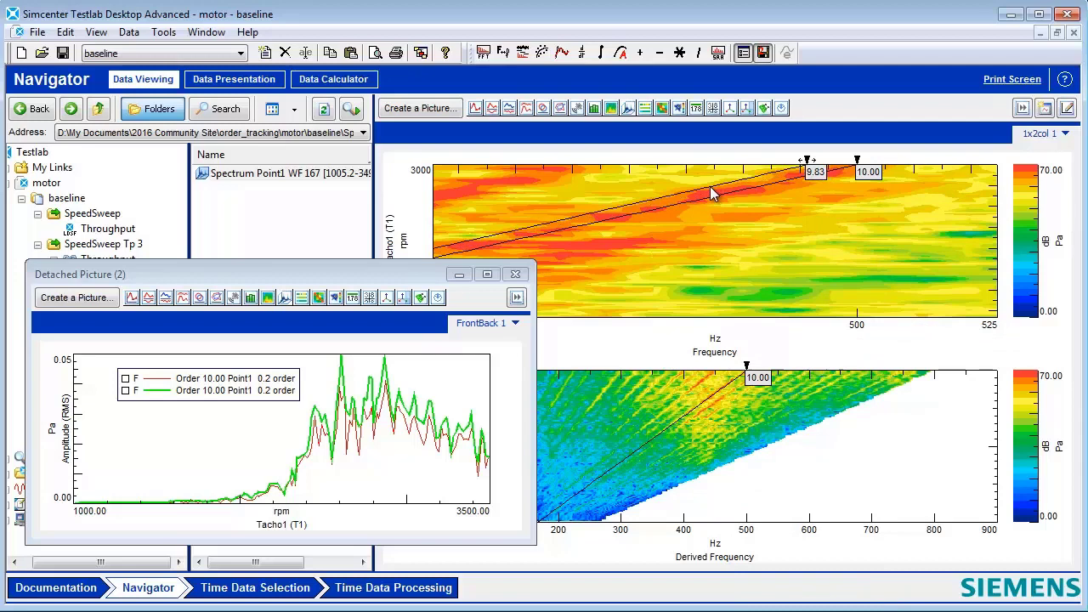
Add a second order cursor, set the band limits to 9.78 and 10.18, and view its processing.
{"action": "right_click", "coordinate": [816, 257]}
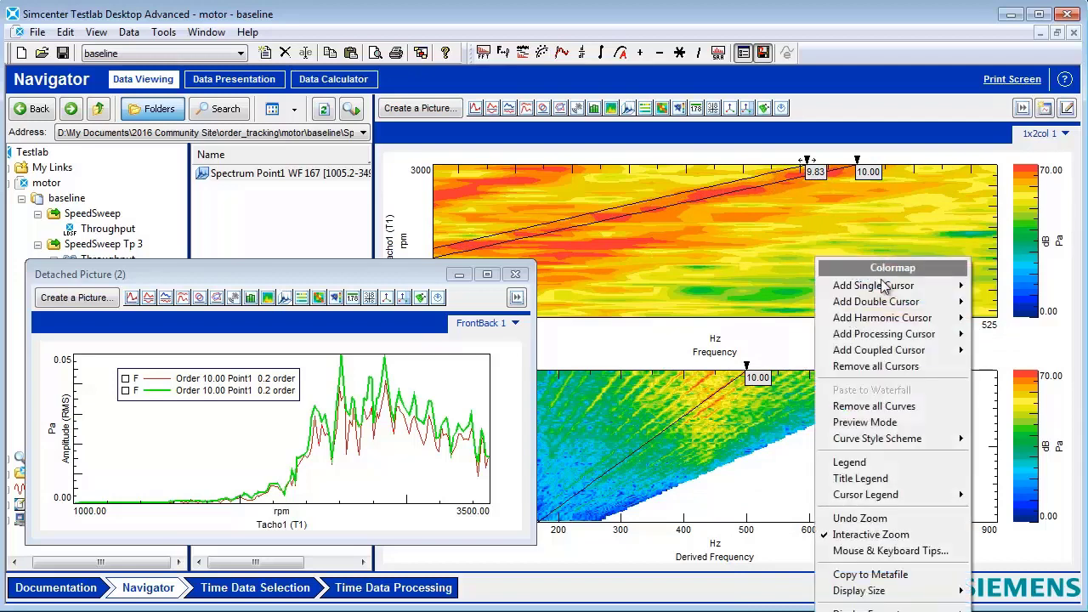
{"action": "left_click", "coordinate": [1012, 364]}
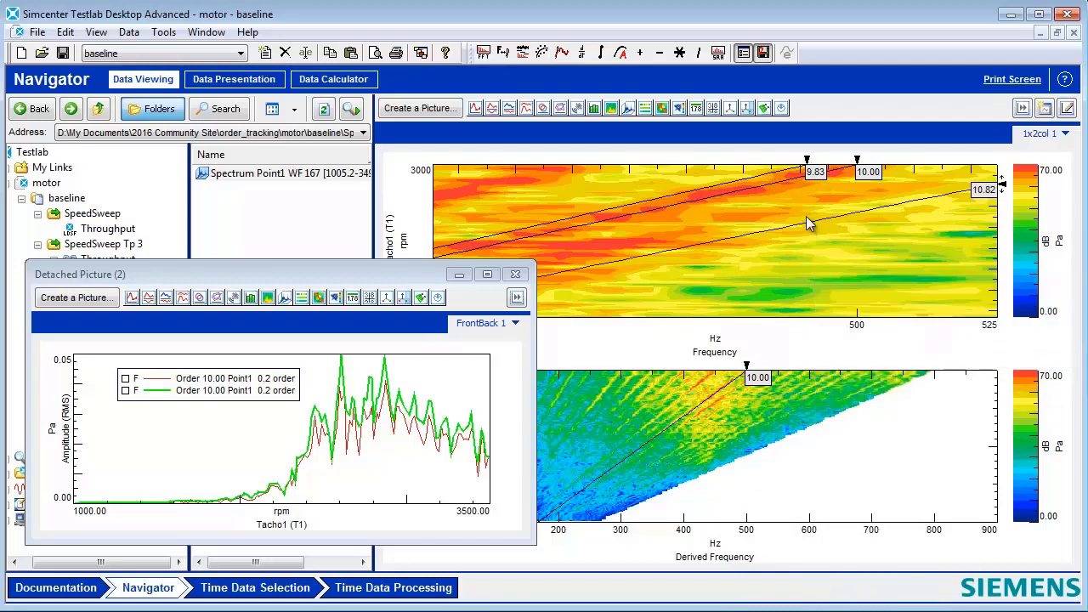
{"action": "left_click_drag", "start_coordinate": [766, 186], "coordinate": [771, 192]}
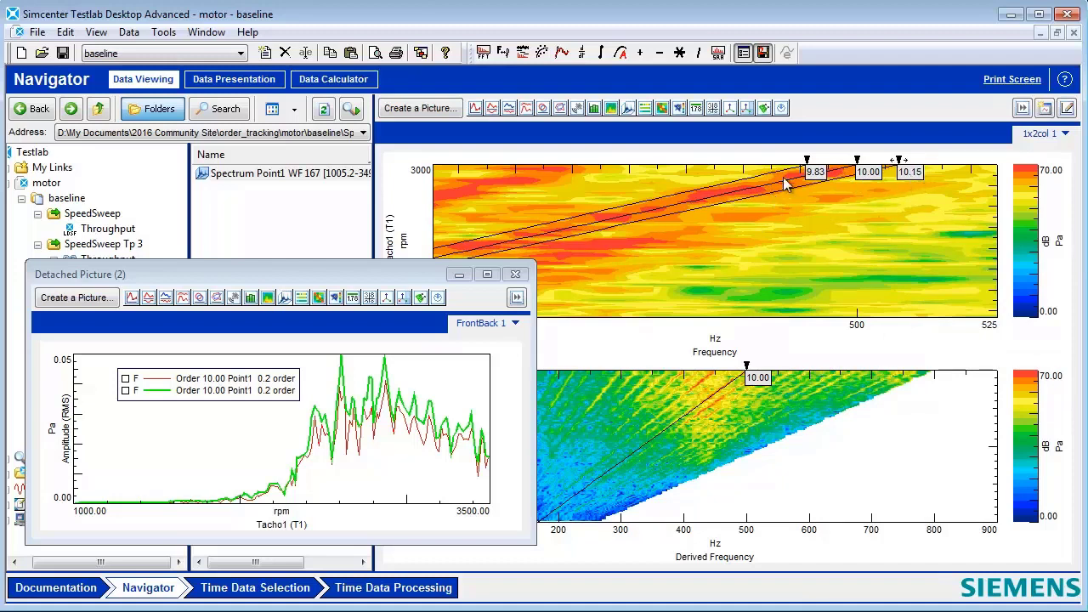
{"action": "mouse_move", "coordinate": [783, 177]}
{"action": "left_mouse_down"}
{"action": "mouse_move", "coordinate": [740, 198]}
{"action": "mouse_move", "coordinate": [746, 208]}
{"action": "left_mouse_up"}
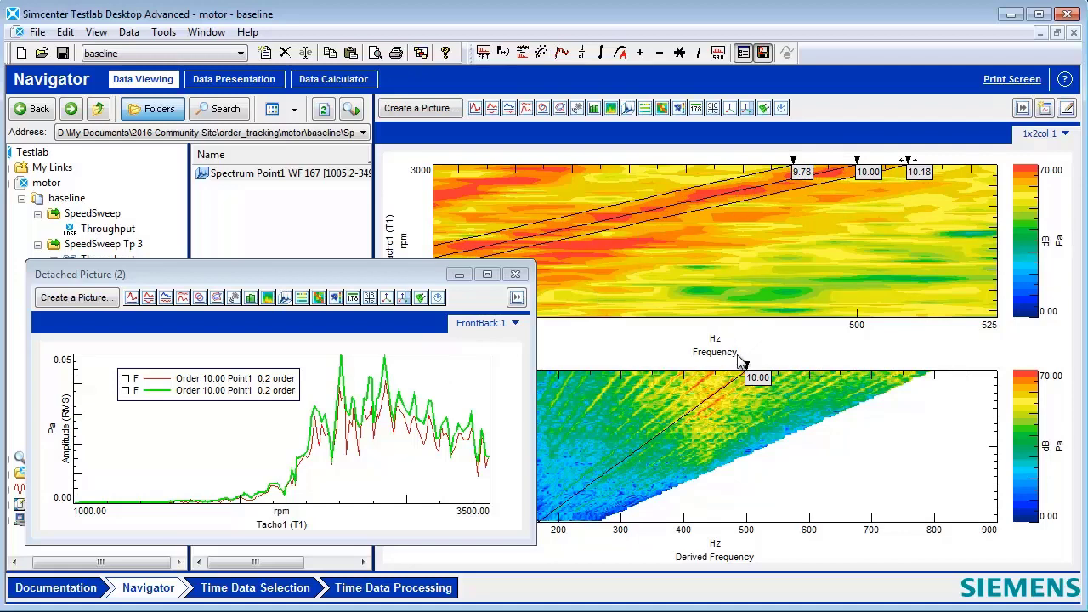
{"action": "right_click", "coordinate": [709, 197]}
{"action": "left_click", "coordinate": [755, 322]}
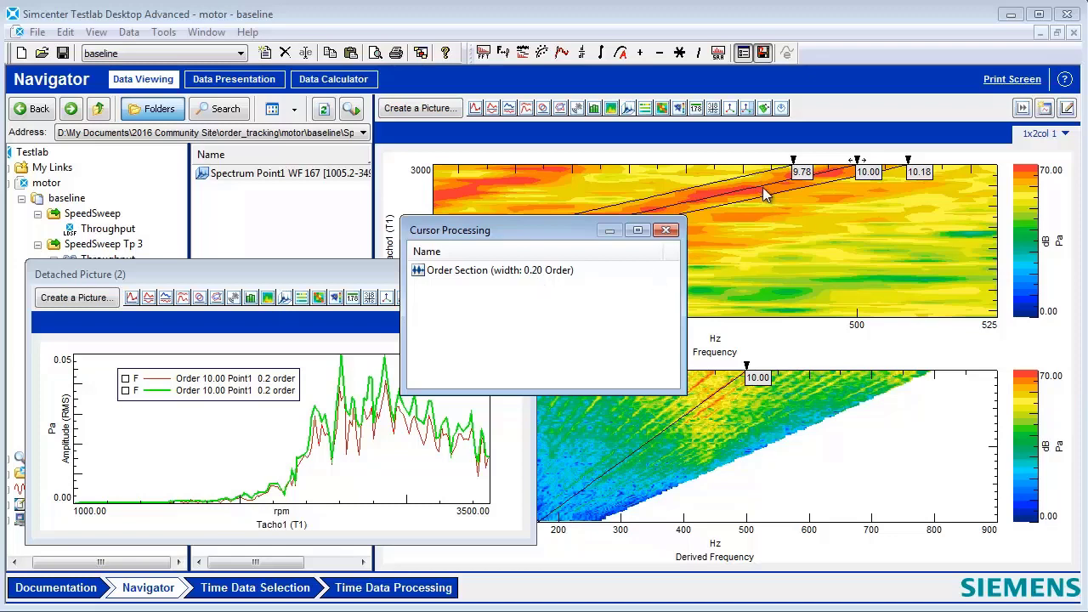
Zoom the lower colormap near 500 Hz and align it with the top colormap's axes.
{"action": "left_click", "coordinate": [667, 232]}
{"action": "left_click_drag", "start_coordinate": [724, 429], "coordinate": [727, 380]}
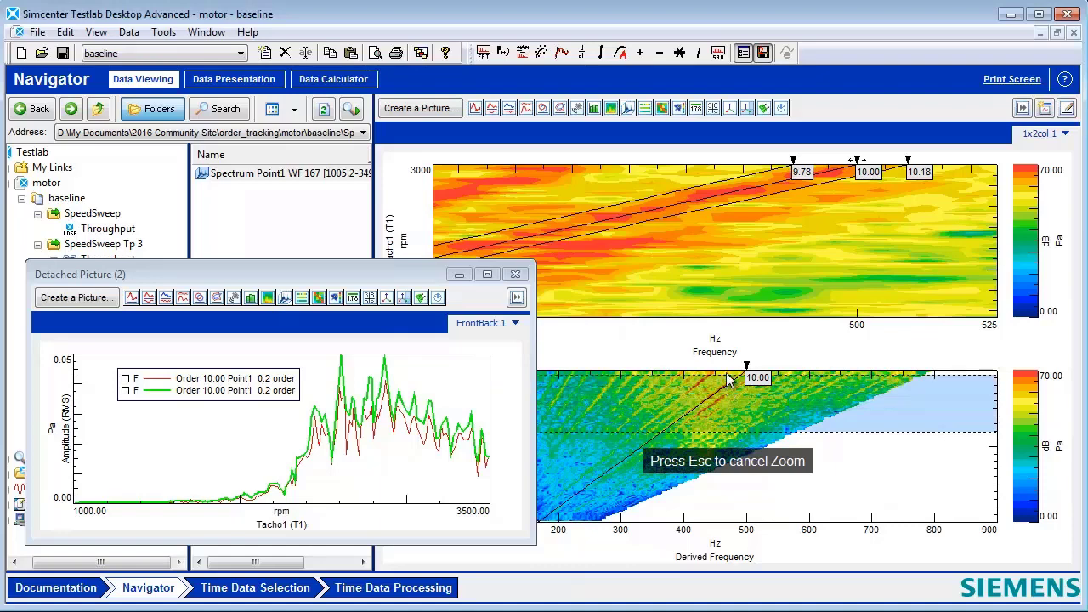
{"action": "right_click", "coordinate": [757, 252]}
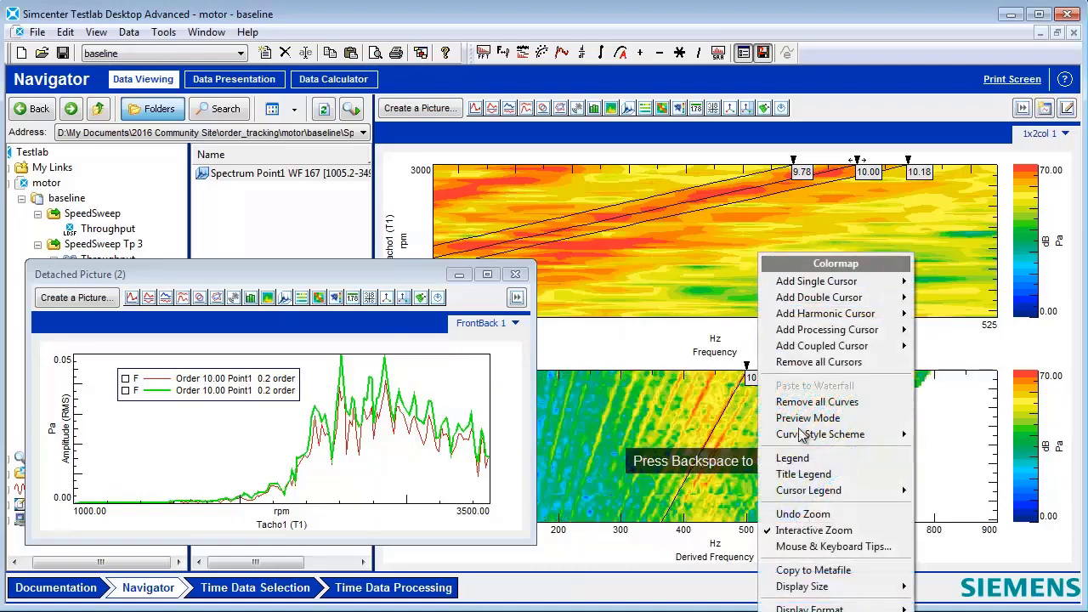
{"action": "mouse_move", "coordinate": [810, 606]}
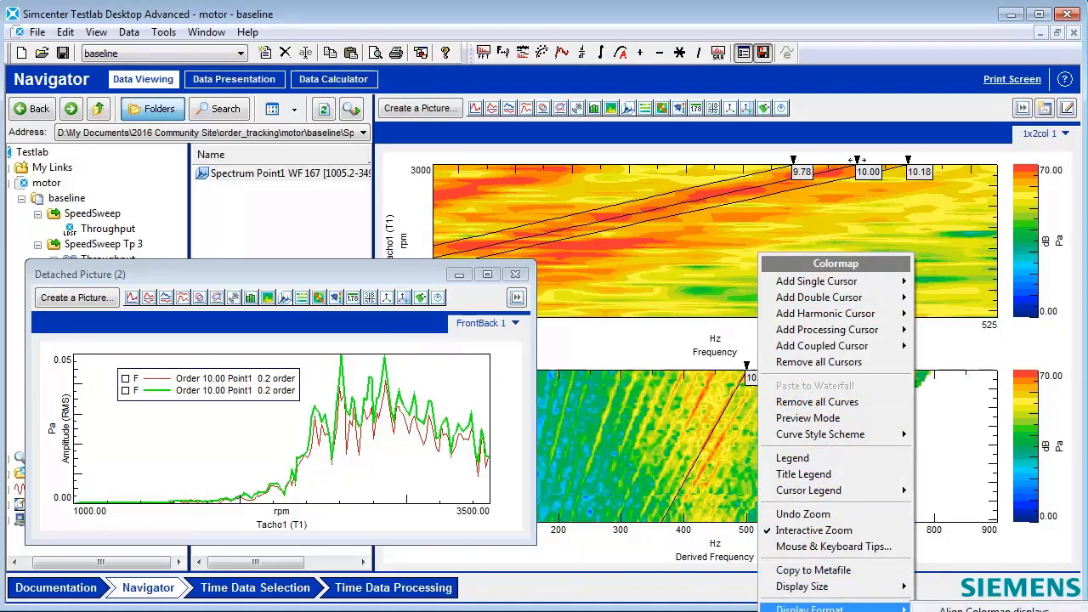
{"action": "left_click", "coordinate": [986, 609]}
{"action": "left_click", "coordinate": [595, 430]}
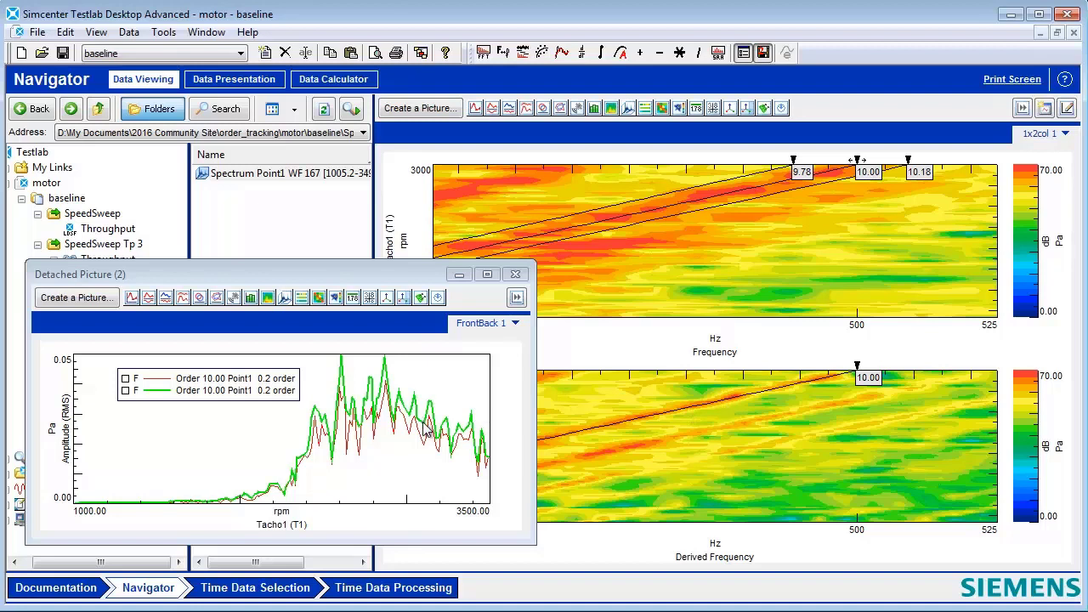
Change the order 10.00 cursor's Order Section width to 0.5 order.
{"action": "right_click", "coordinate": [700, 199]}
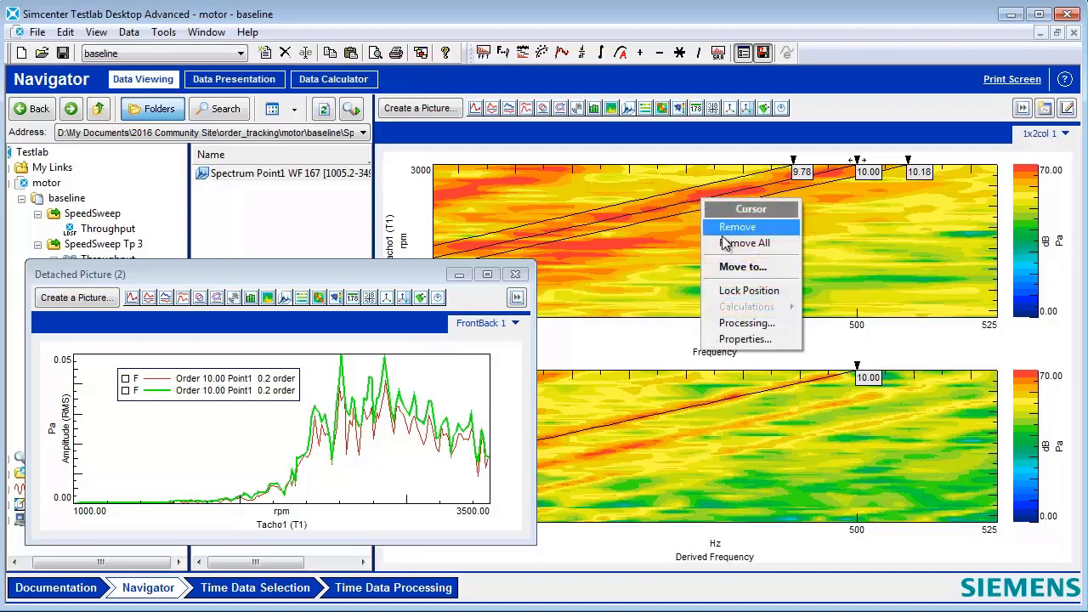
{"action": "left_click", "coordinate": [746, 323]}
{"action": "double_click", "coordinate": [510, 270]}
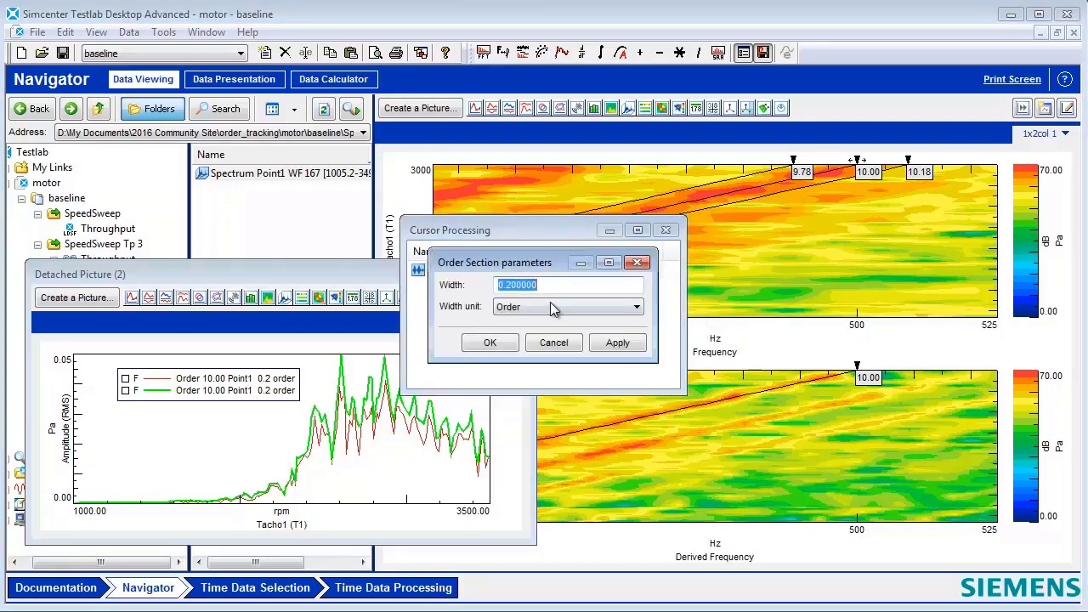
{"action": "left_click_drag", "start_coordinate": [548, 285], "coordinate": [506, 285]}
{"action": "type", "text": "5"}
{"action": "left_click", "coordinate": [491, 343]}
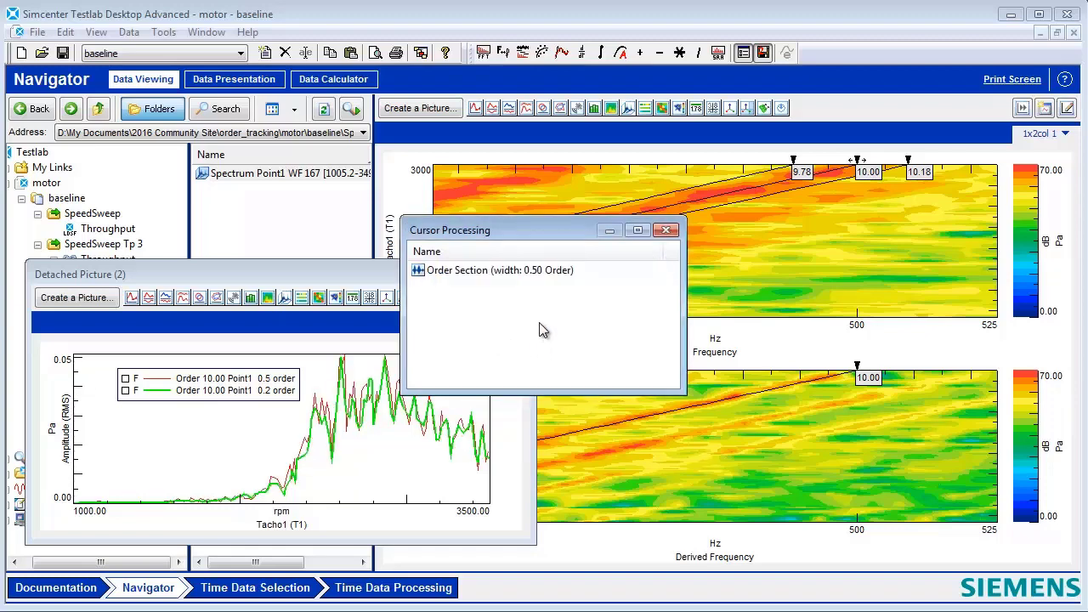
{"action": "left_click", "coordinate": [666, 229]}
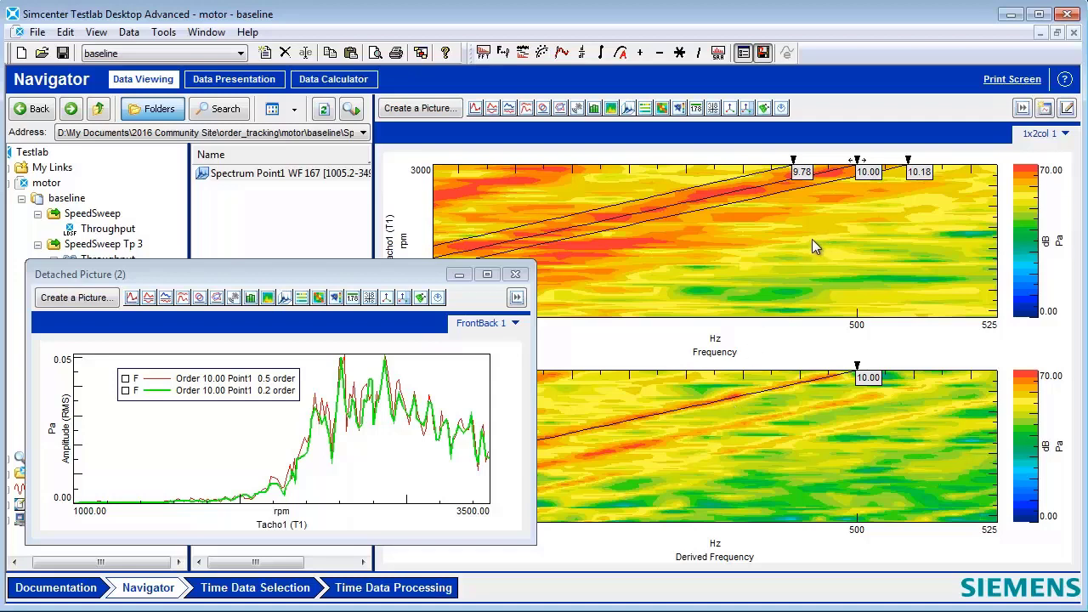
Undo the zoom and re-align both colormaps to the full range up to 900 Hz.
{"action": "scroll", "coordinate": [811, 238], "scroll_direction": "down", "scroll_amount": 3}
{"action": "key", "text": "ctrl+z"}
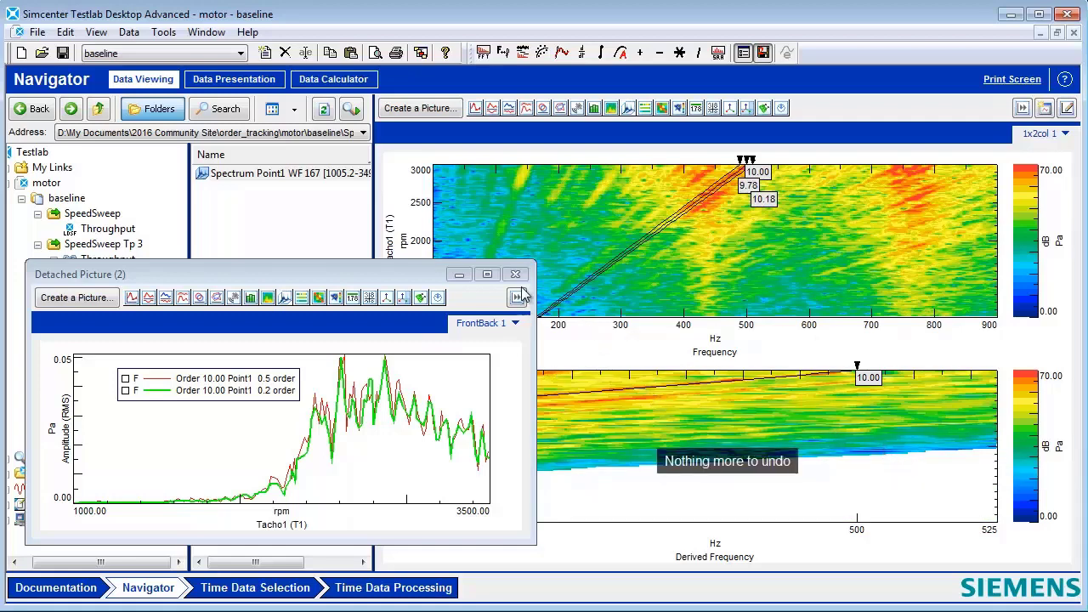
{"action": "right_click", "coordinate": [839, 273]}
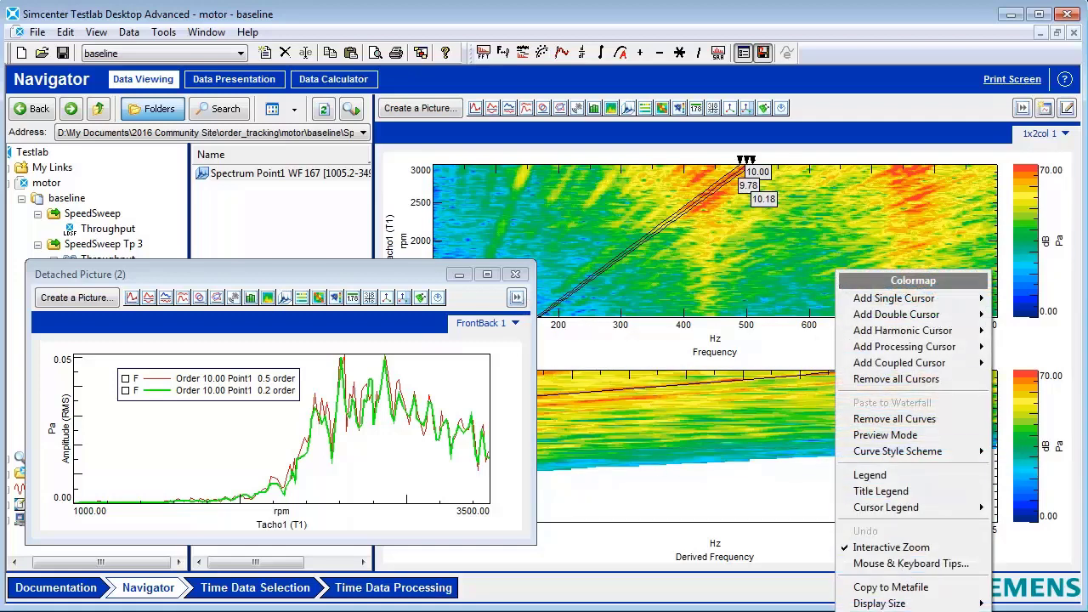
{"action": "left_click", "coordinate": [913, 281]}
{"action": "left_click", "coordinate": [590, 430]}
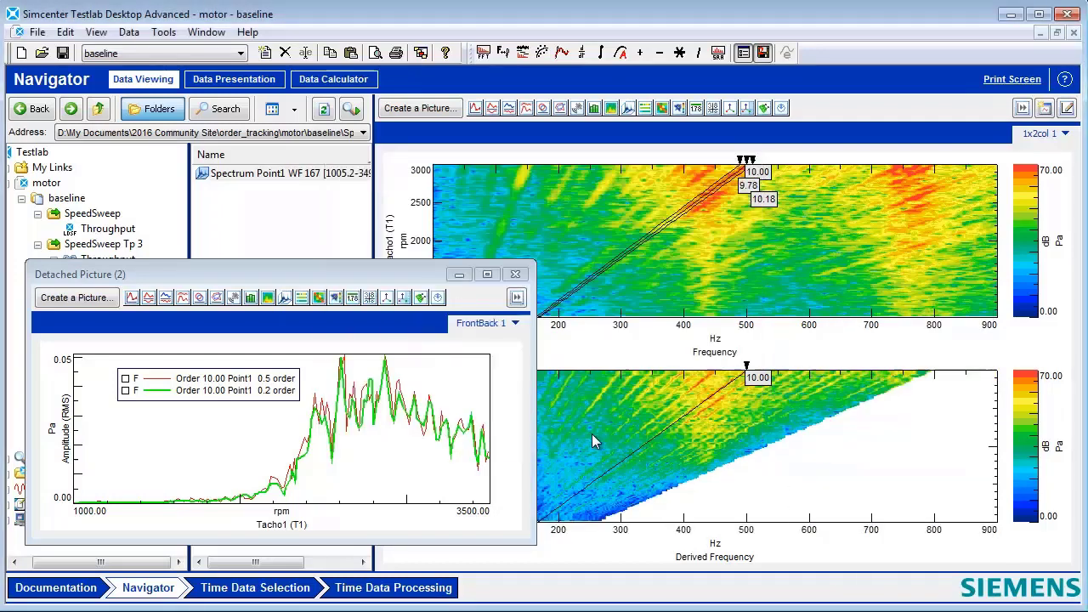